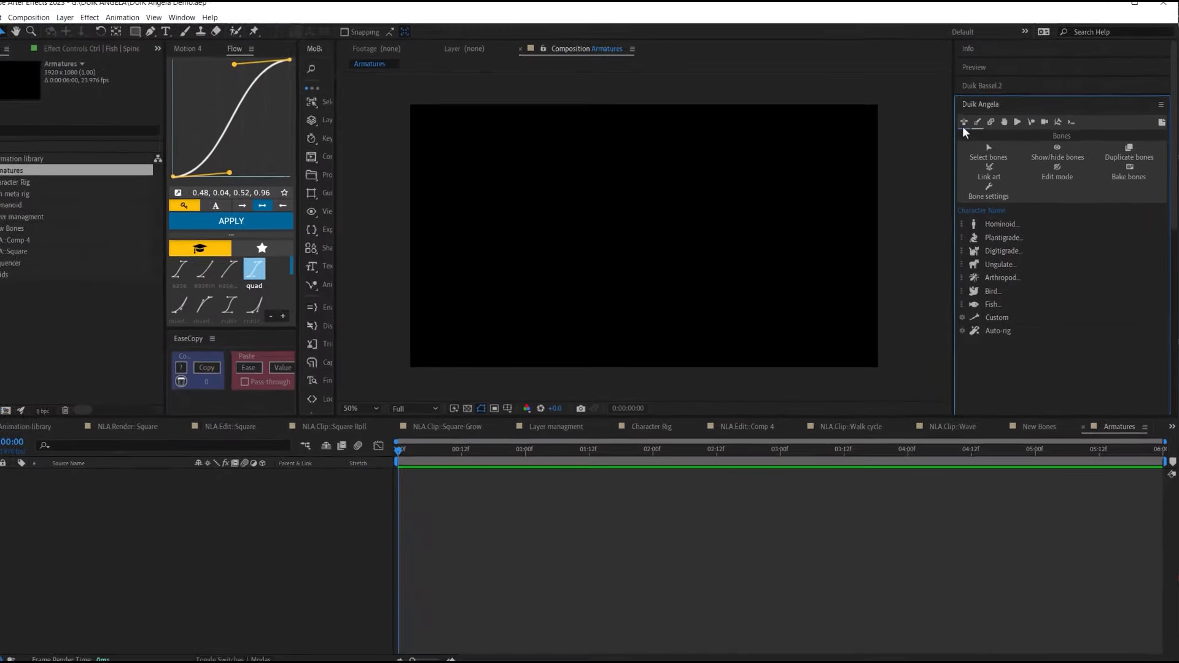
Show Duik Angela's Open Cut-Out library, and pull the hips controller down slightly in the Humanoid composition.
left_click(962, 122)
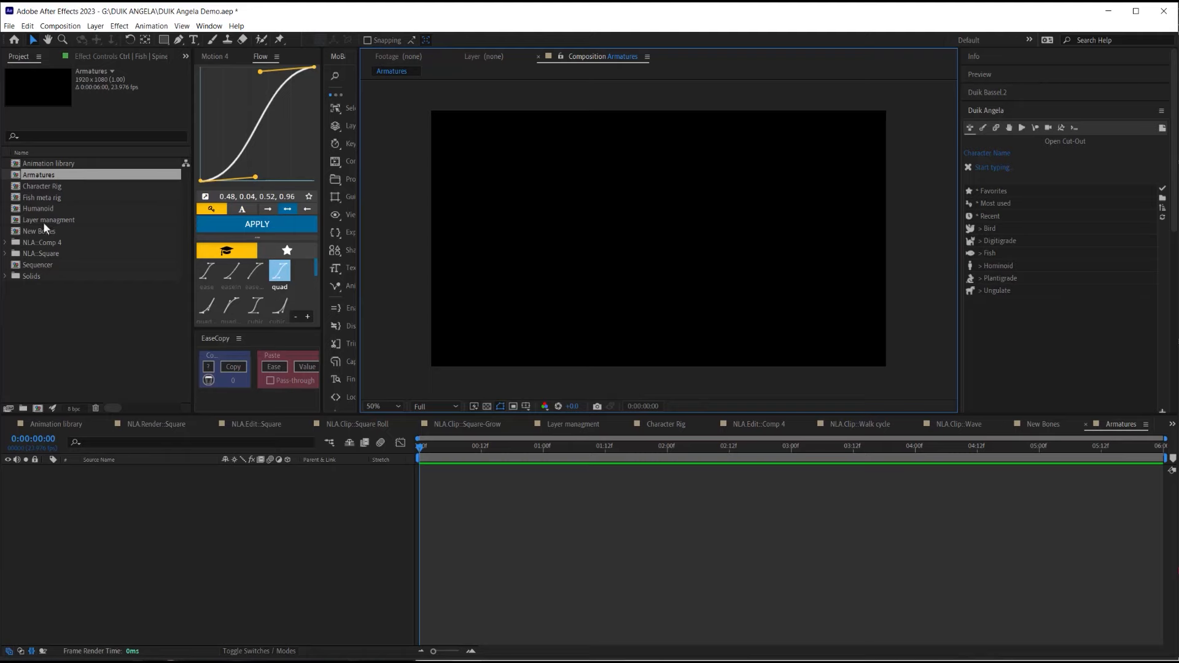
double_click(34, 209)
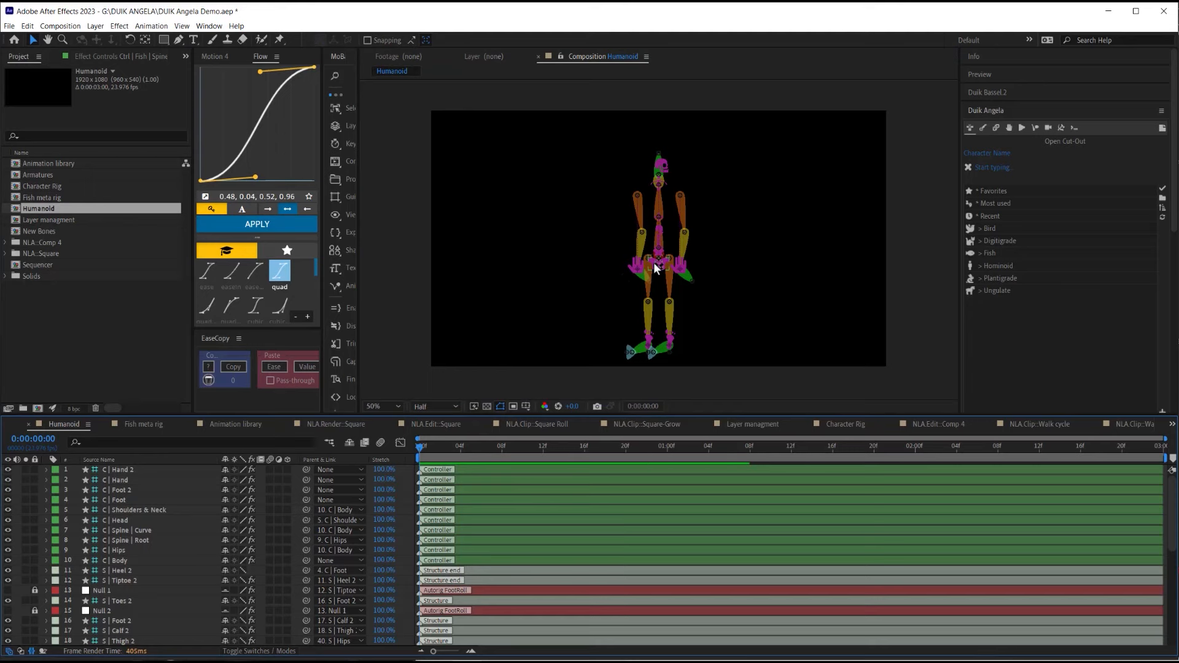
mouse_move(654, 263)
left_mouse_down()
mouse_move(667, 274)
mouse_move(676, 264)
mouse_move(646, 274)
mouse_move(660, 270)
left_mouse_up()
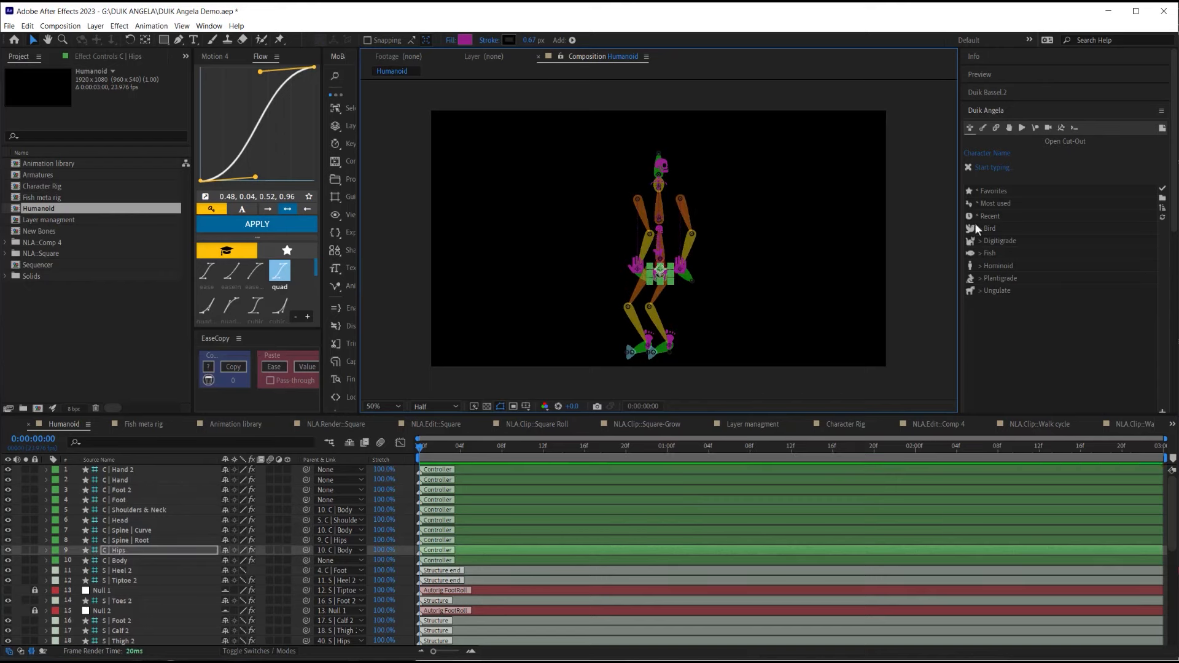
Preview the Fish meta rig composition's animation from the first frame and stop the playback.
left_click(142, 424)
left_click_drag(533, 452, 387, 457)
key("space")
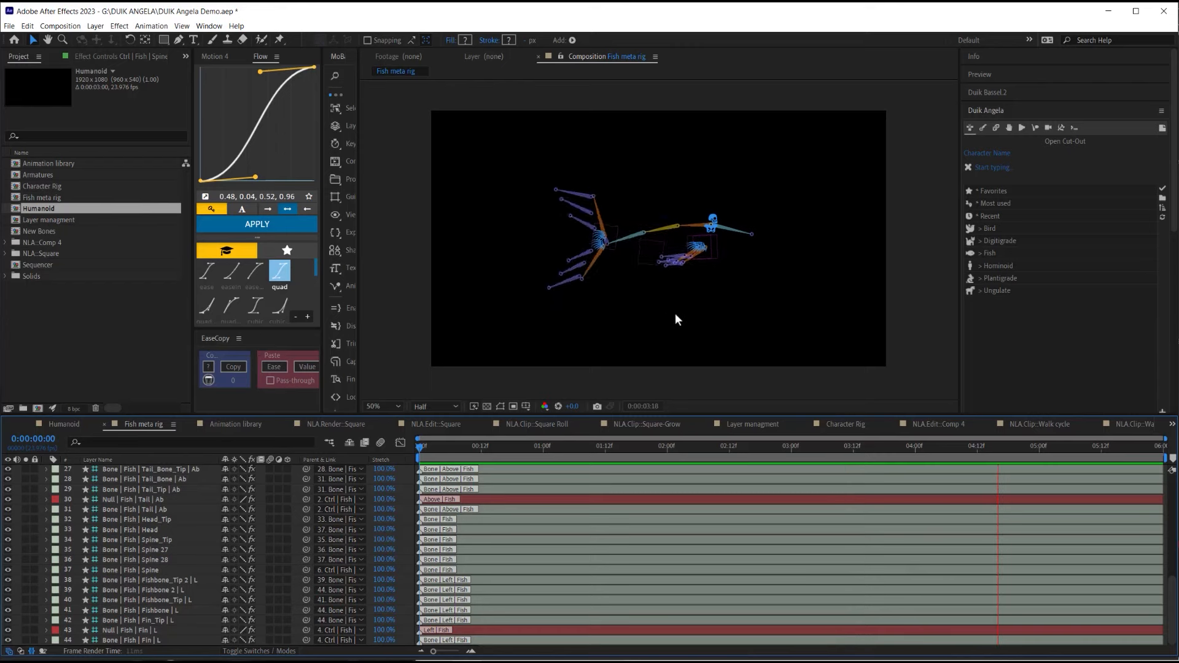
key("space")
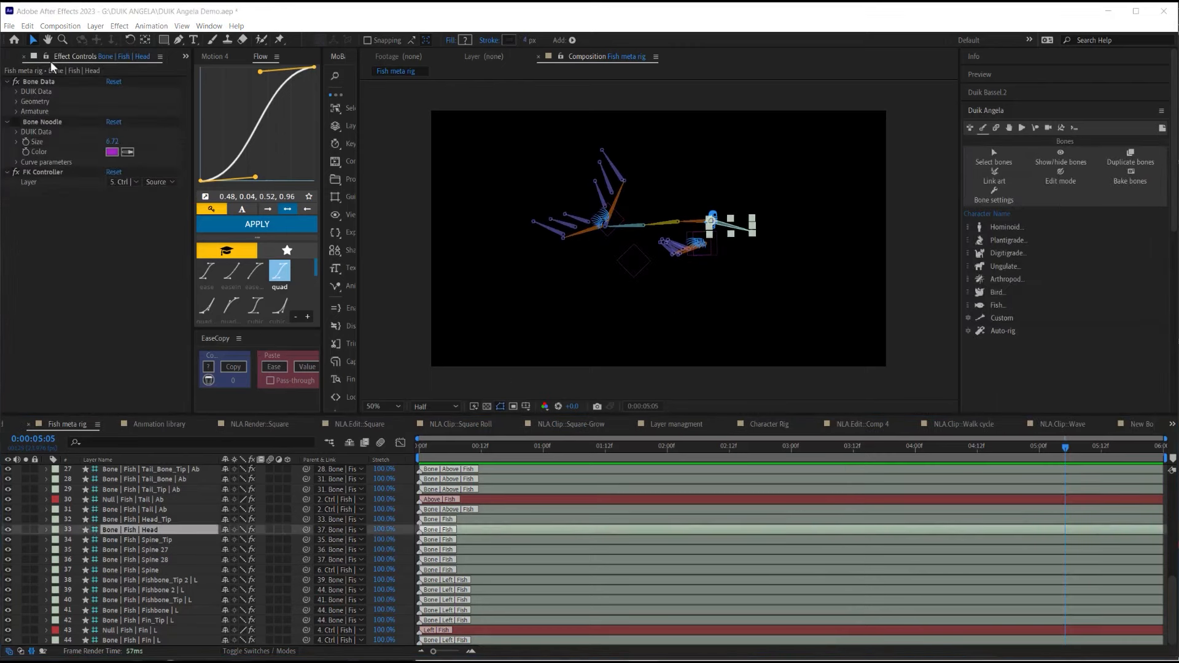
Add a left Hominoid arm armature with arm, forearm and hand bones to the Armatures composition.
left_click(183, 57)
left_click(204, 73)
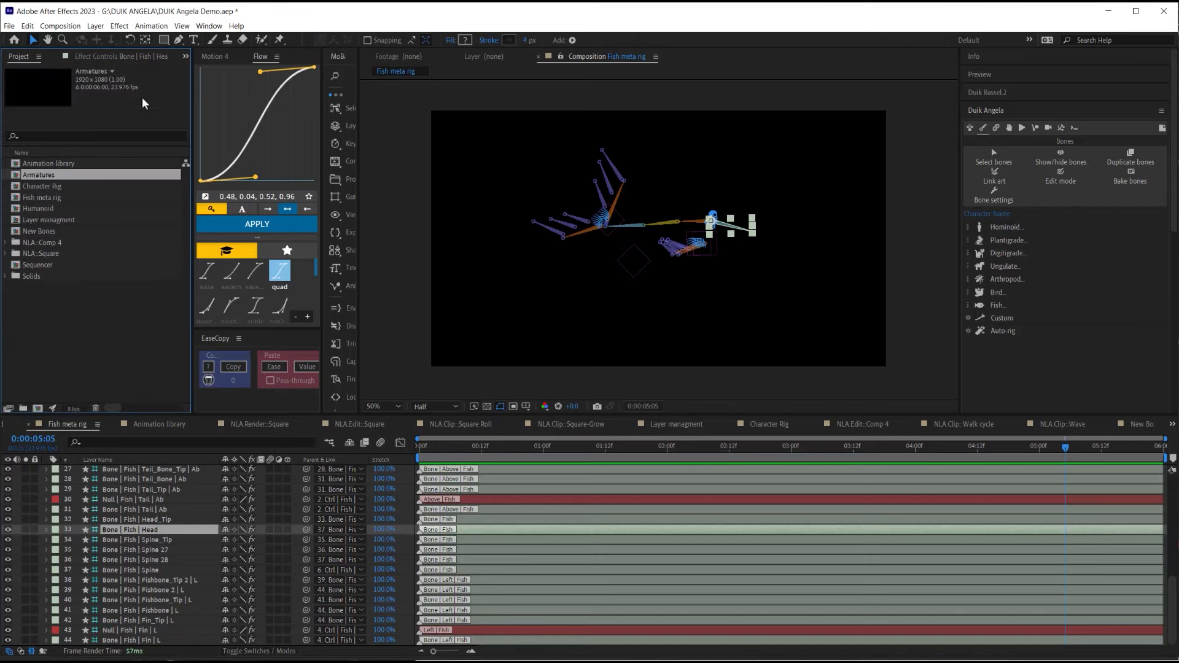
double_click(17, 177)
left_click(1012, 229)
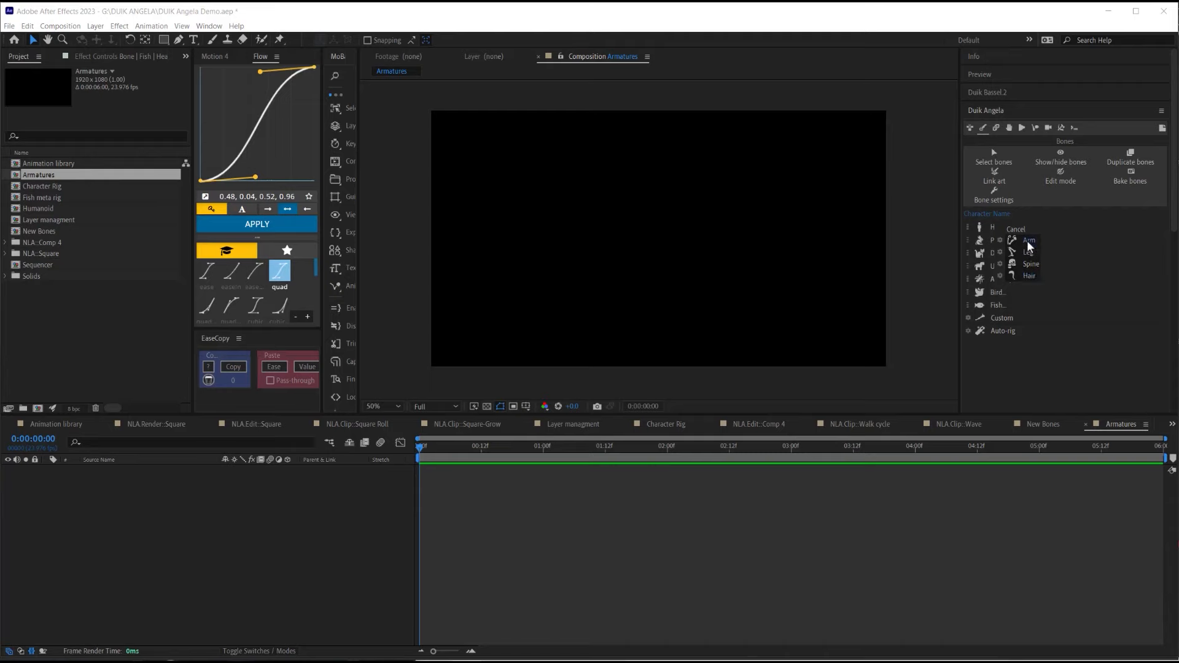
left_click(1029, 244, "shift")
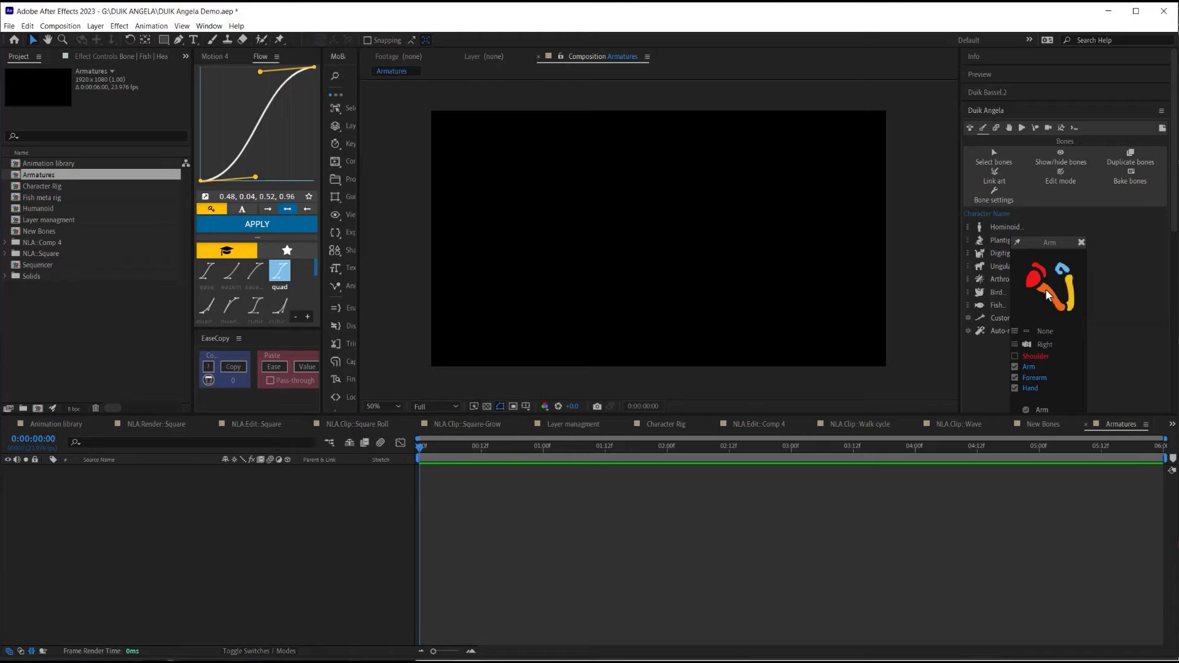
left_click(1045, 346)
left_click(1042, 344)
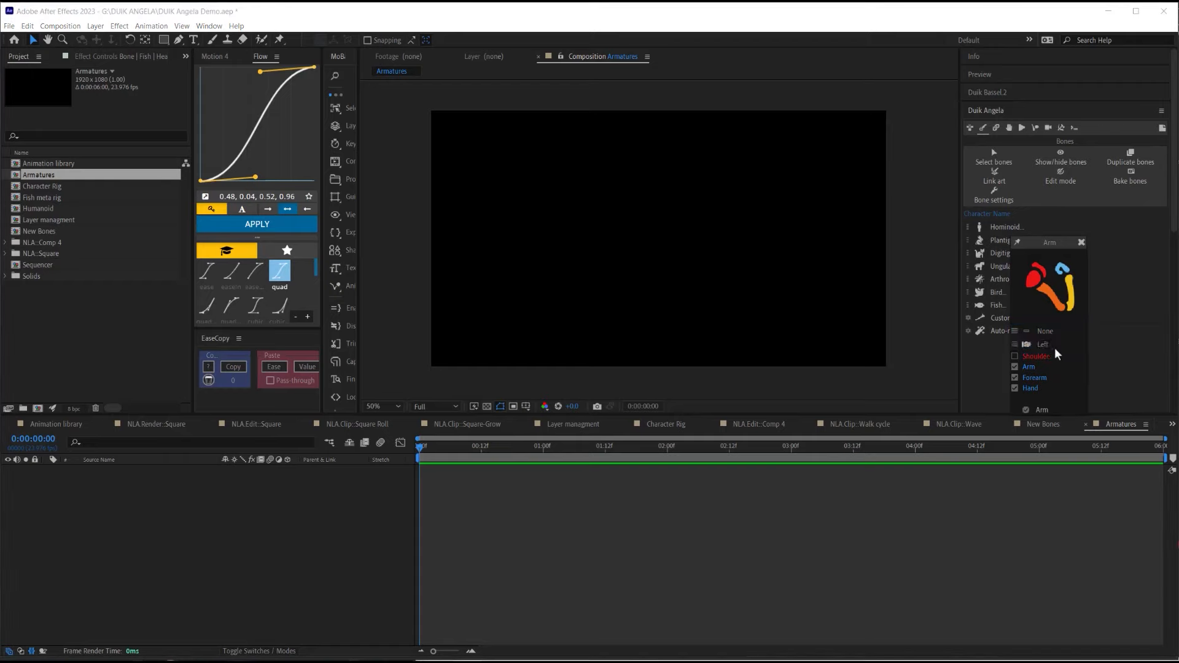
left_click(1028, 411)
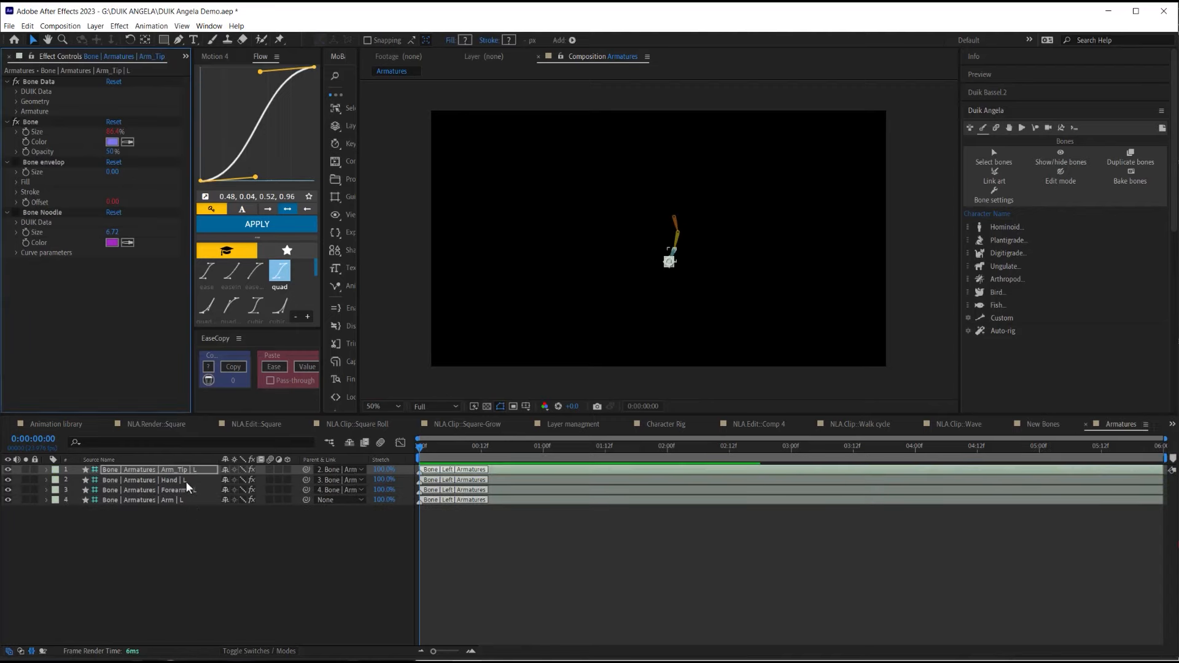
Enlarge the arm, forearm, hand and tip bones and stretch the joints out into a longer, nearly vertical arm.
left_click(204, 545)
left_click(192, 471)
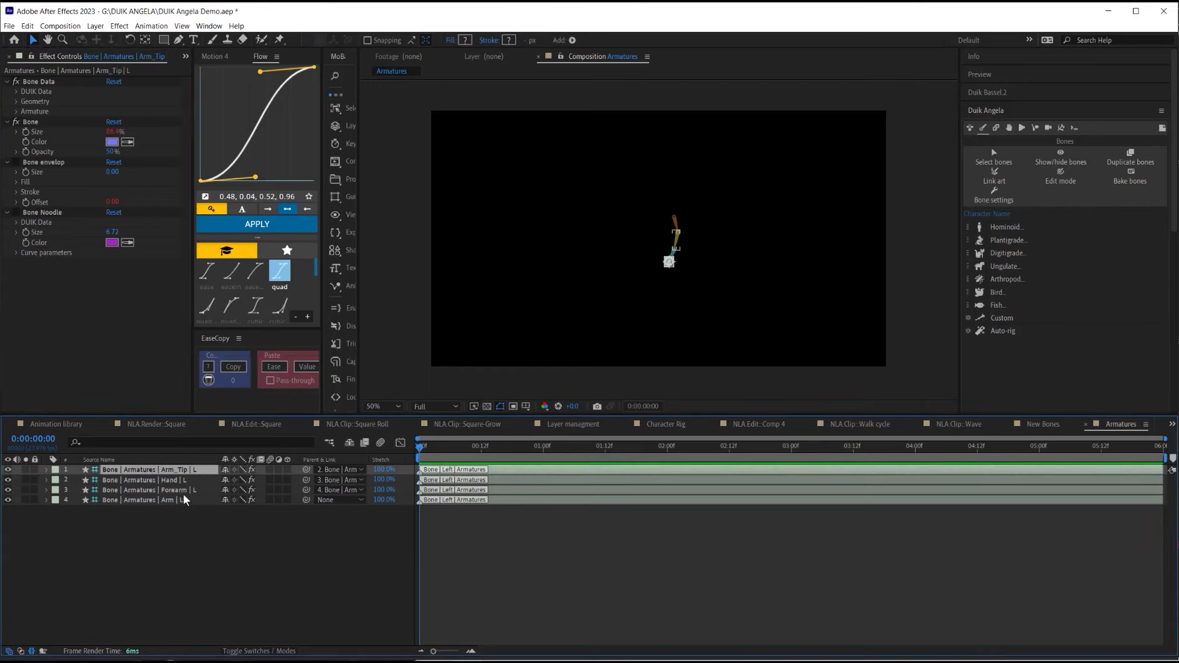
left_click(178, 500)
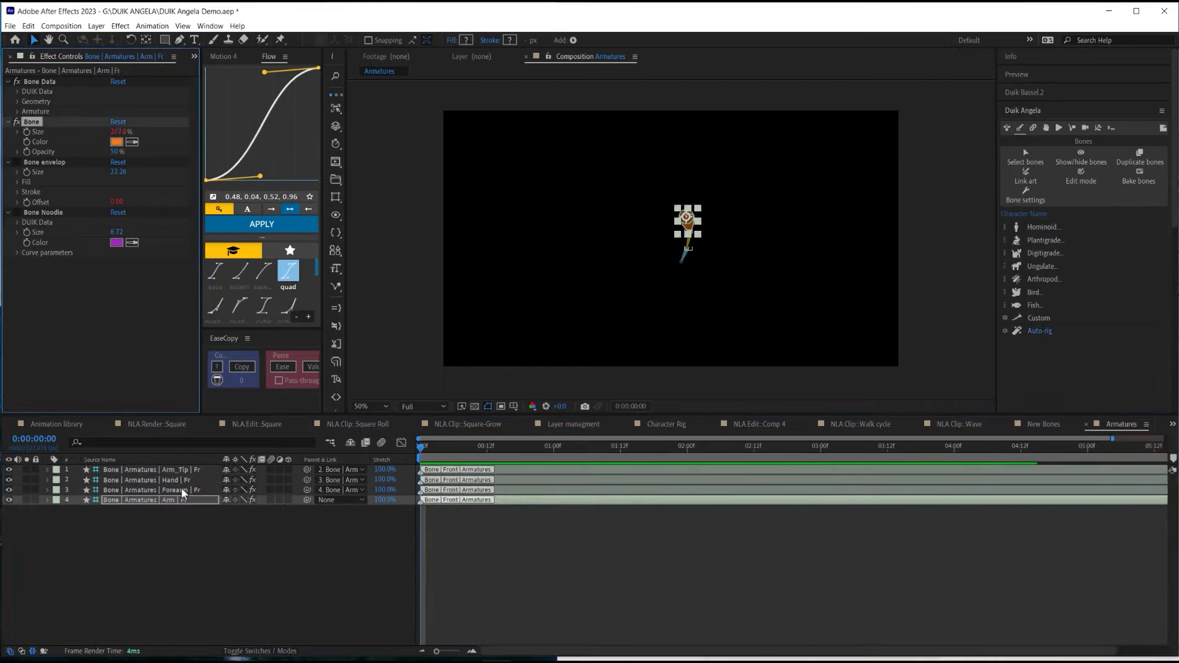
left_click(184, 490)
left_click(187, 490)
key("ctrl+v")
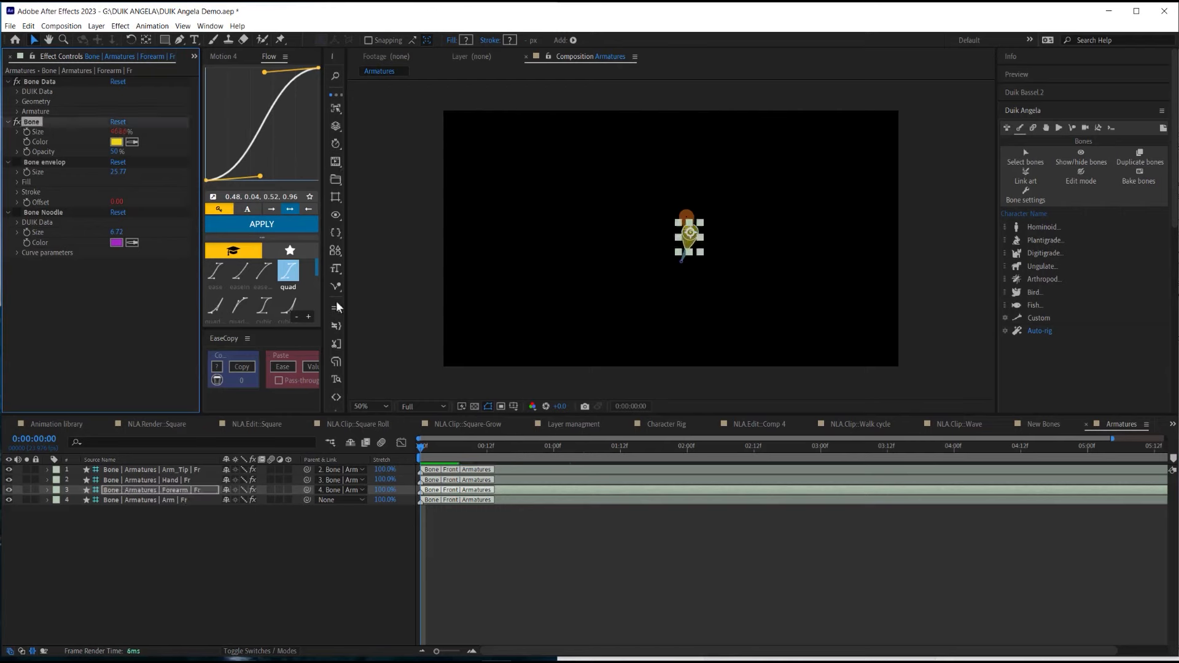
left_click(187, 480)
key("ctrl+v")
left_click(187, 471)
key("ctrl+v")
left_click(689, 273)
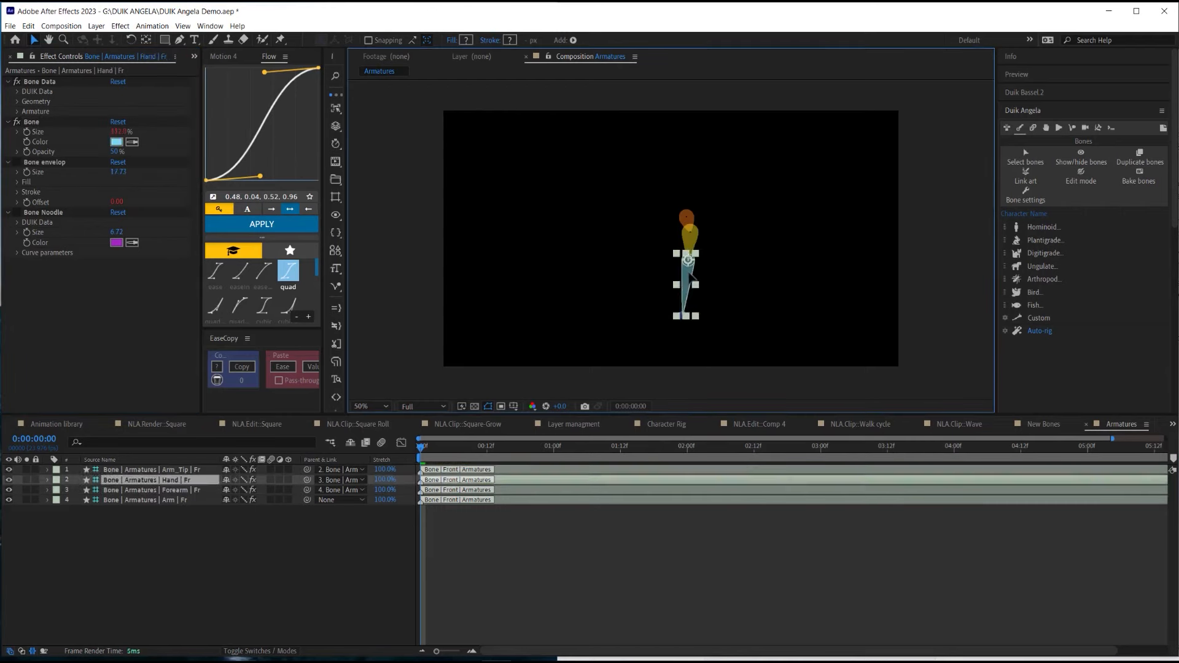
key("ctrl+v")
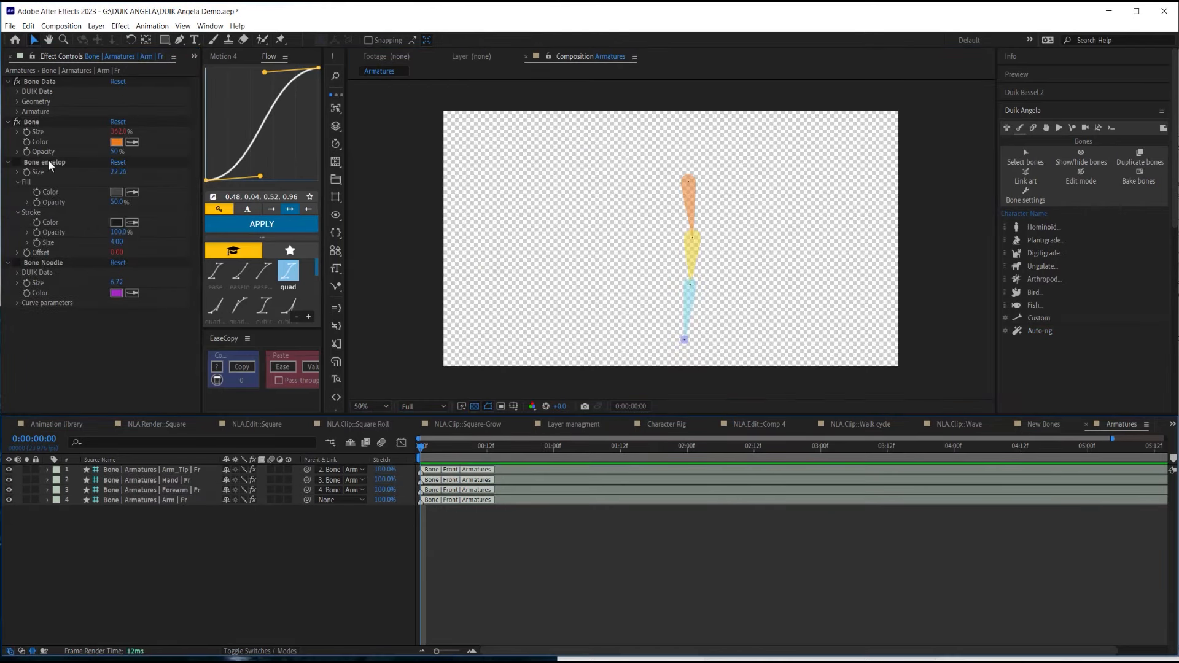
Enable the Bone envelop effect on the arm bone and set the envelop size to 106.26.
left_click(50, 163)
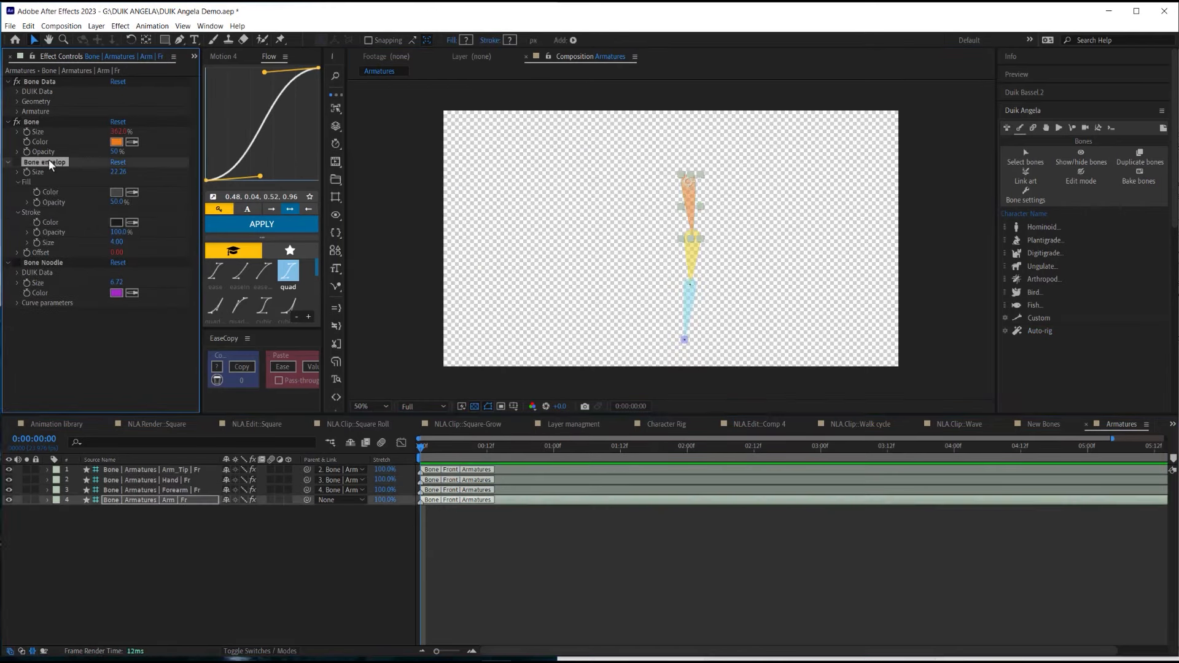
left_click(45, 263)
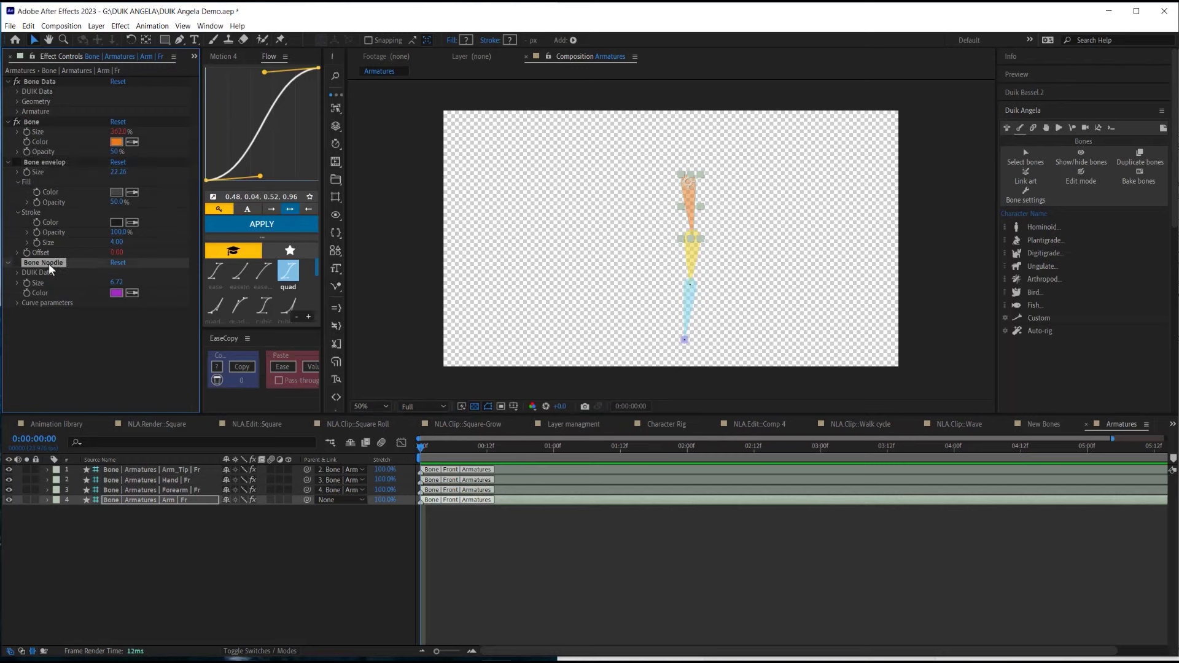
left_click(59, 163)
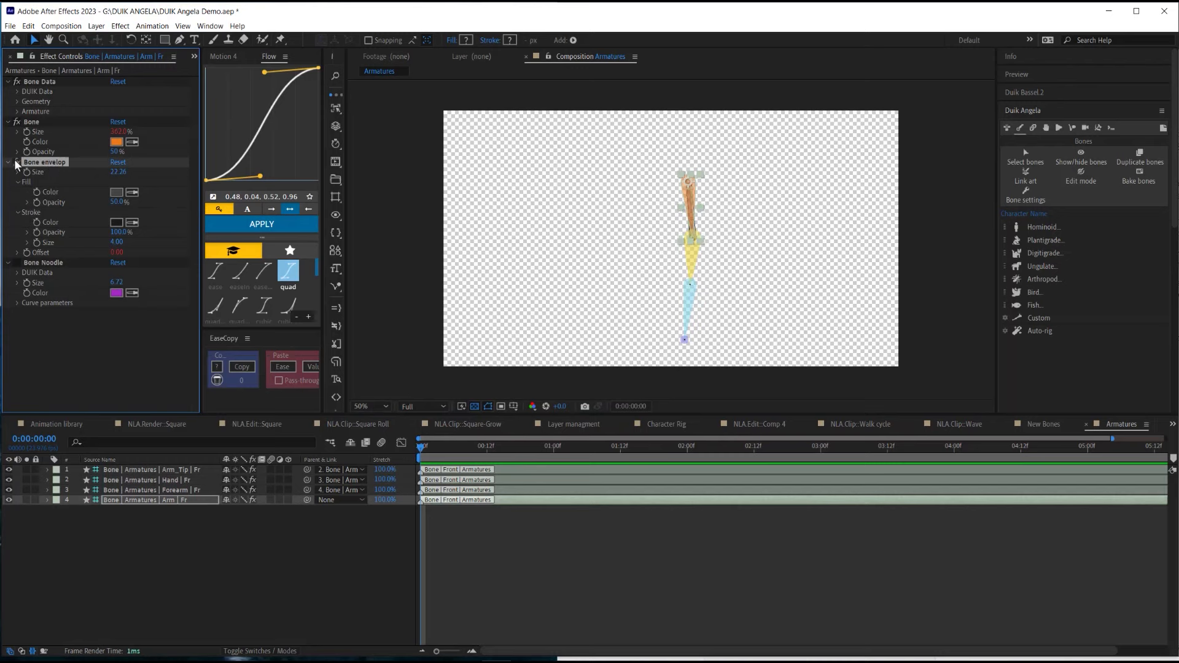
left_click_drag(123, 172, 167, 173)
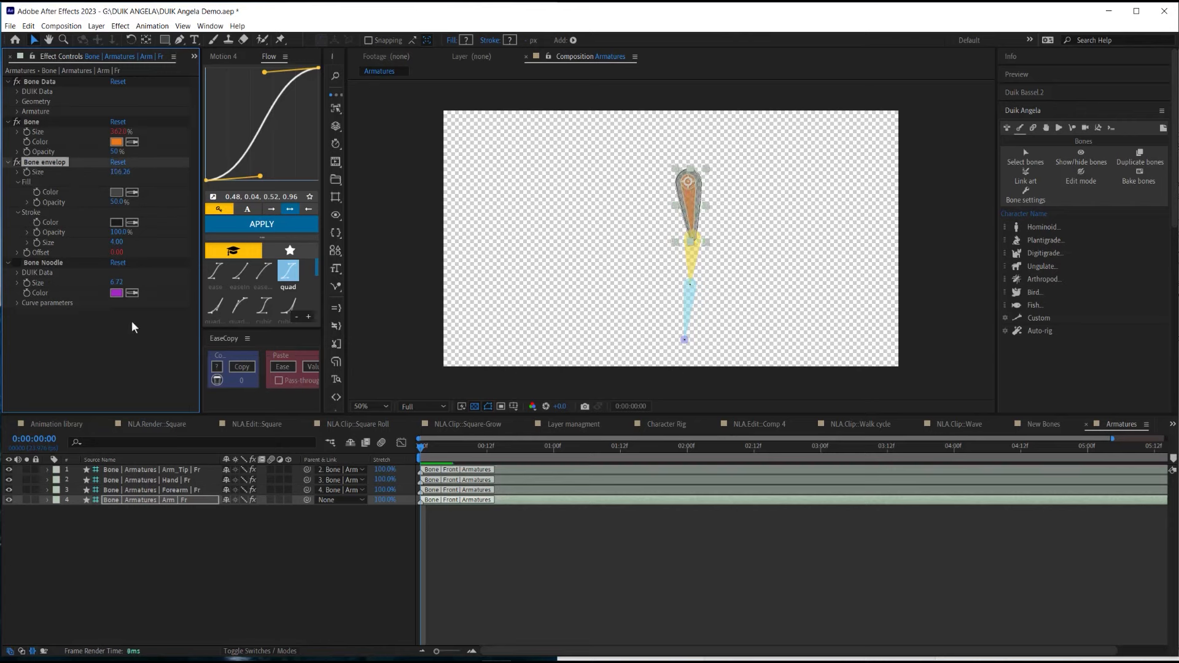
Set the forearm bone's envelop size to 77.77 and enable its Bone envelop effect.
left_click(141, 490)
left_click_drag(118, 172, 154, 174)
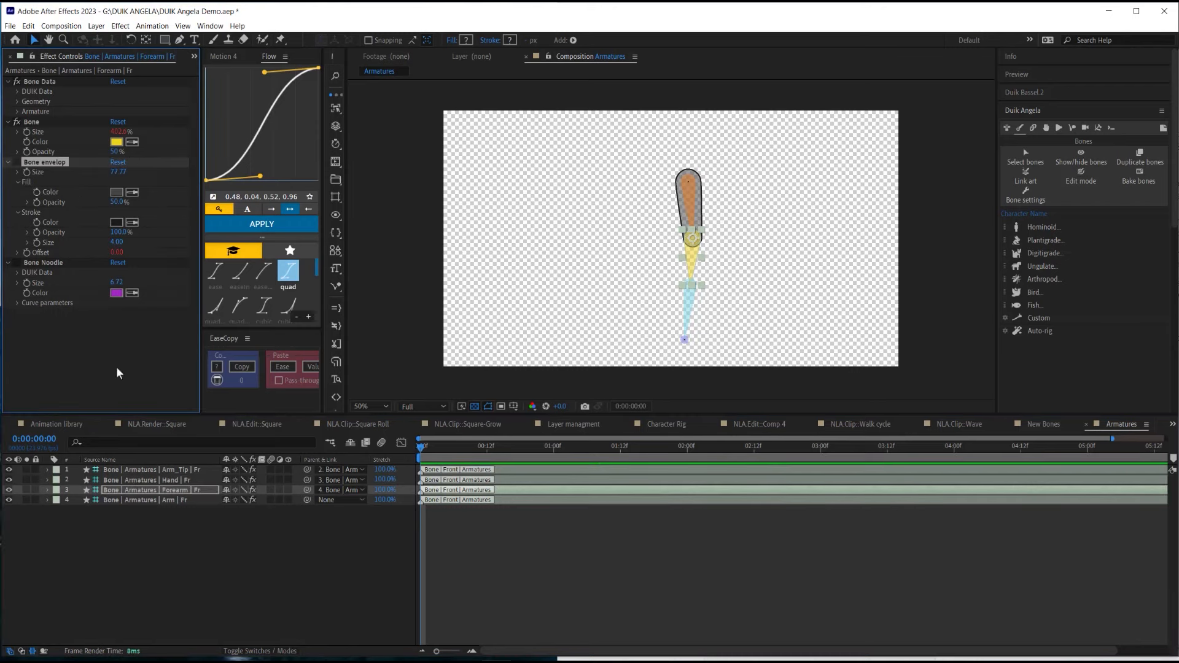
left_click(17, 163)
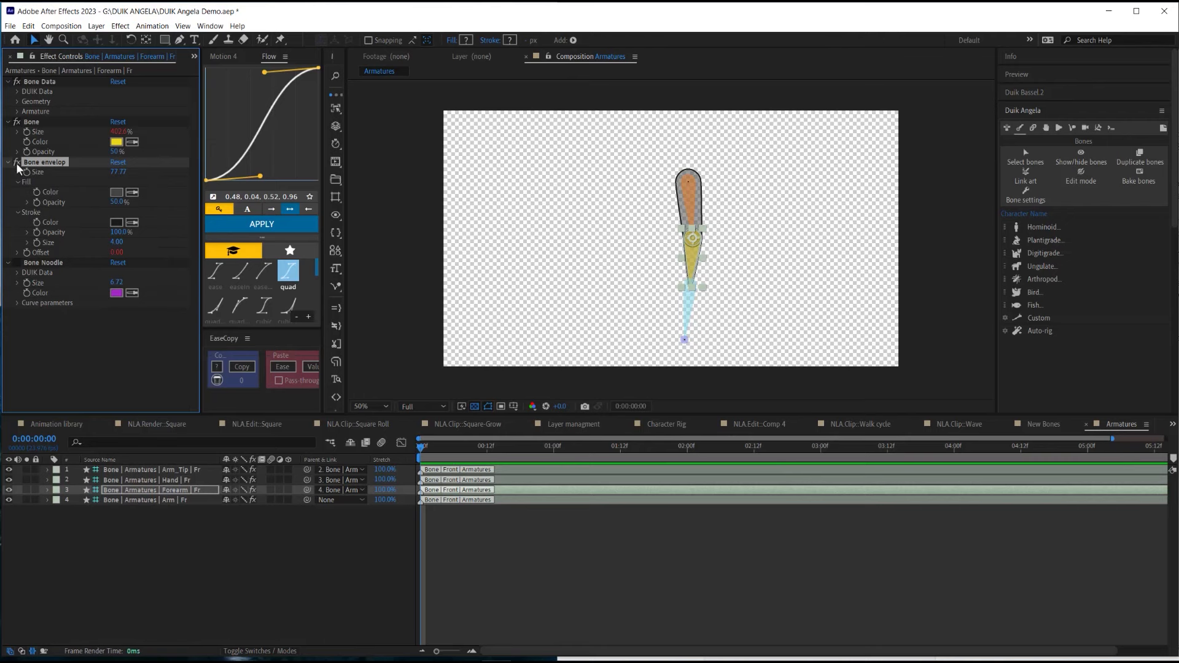
left_click(183, 529)
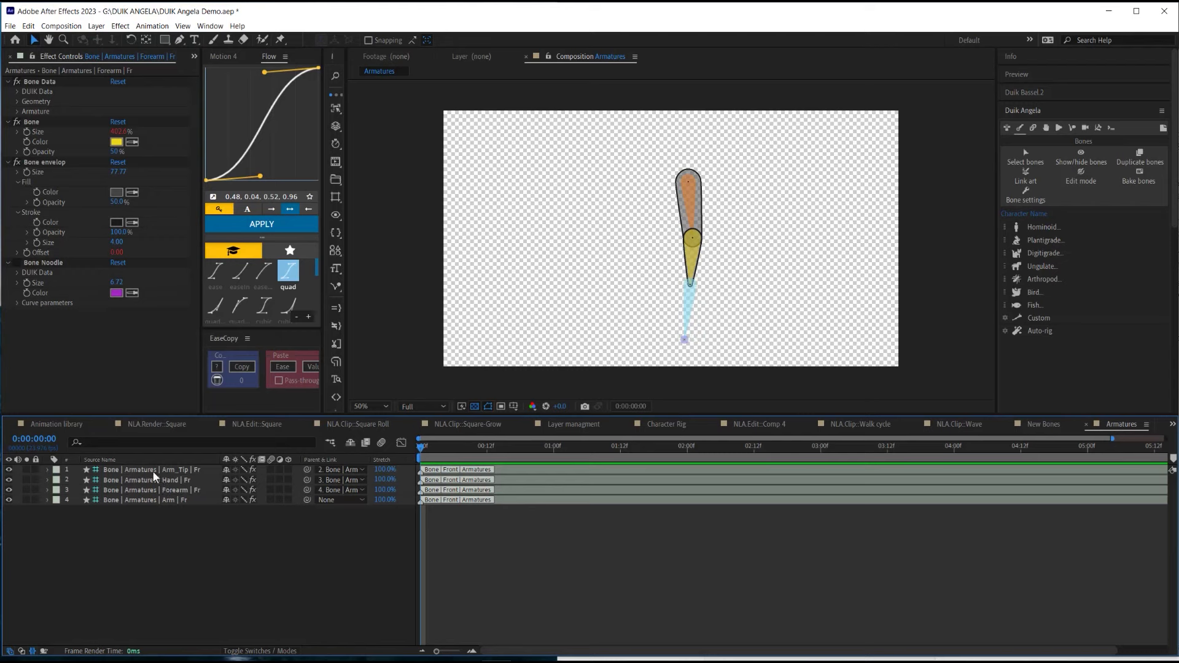
Change the forearm envelop's fill color to red and its fill opacity to 100%.
left_click(64, 164)
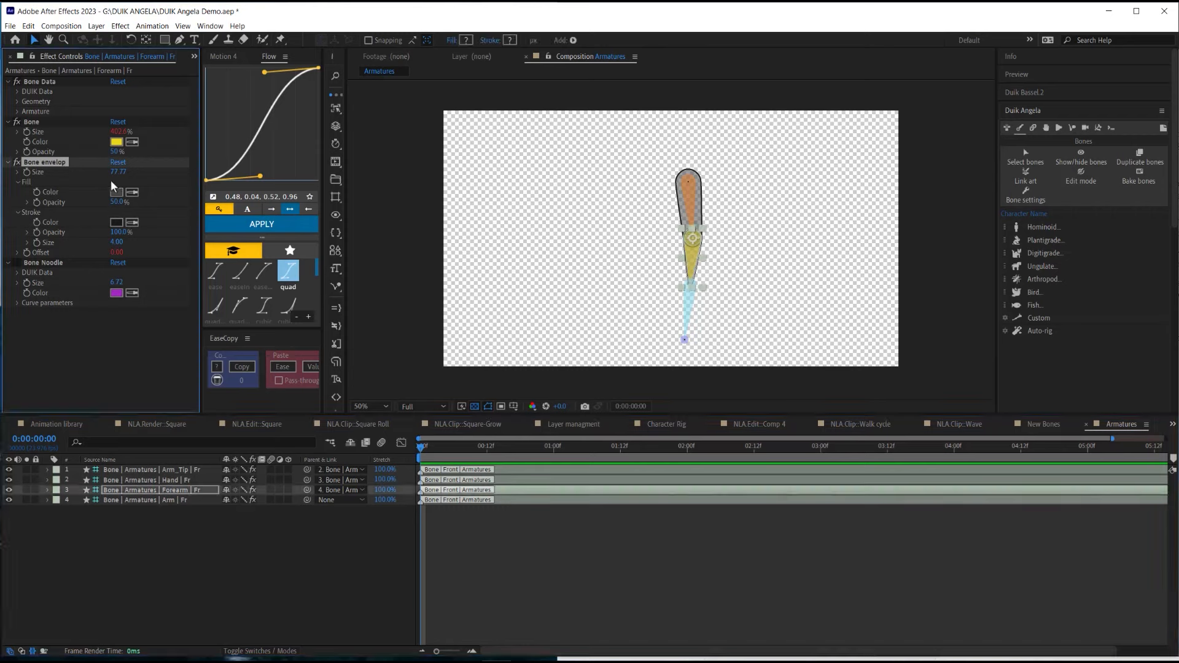
left_click(121, 193)
left_click_drag(46, 308, 99, 289)
left_click(249, 300)
left_click_drag(119, 202, 157, 203)
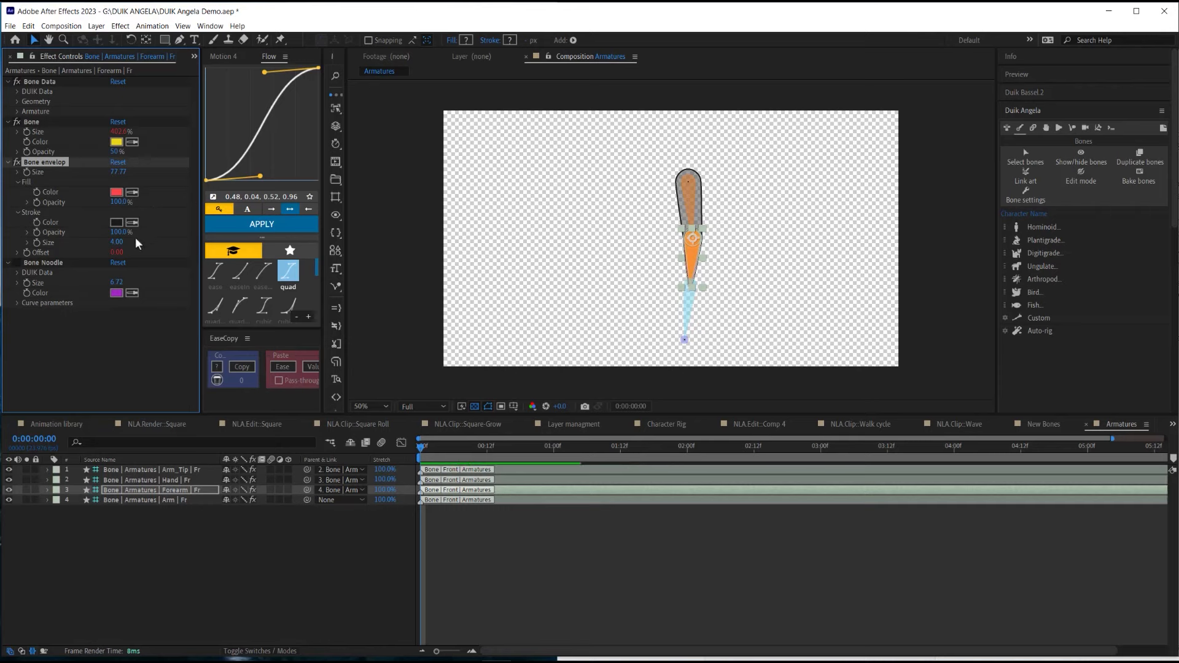
Set the forearm envelop's stroke opacity to 0% and collapse the stroke settings.
left_click(126, 296)
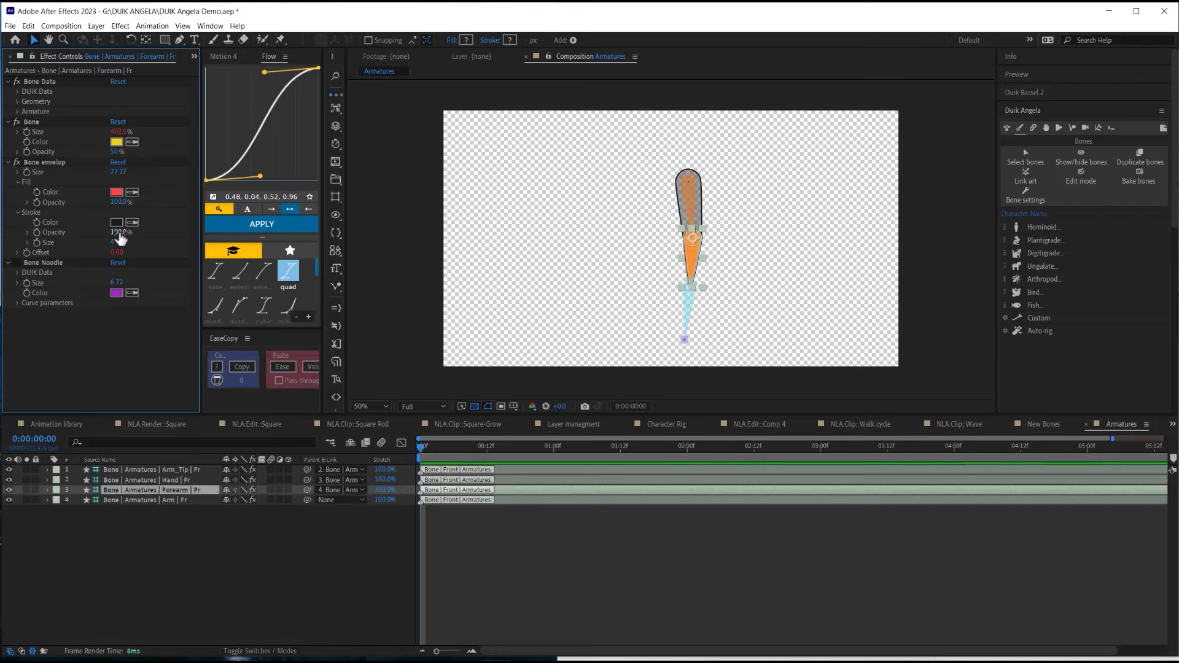
left_click(119, 233)
type("0")
key("Return")
left_click(209, 566)
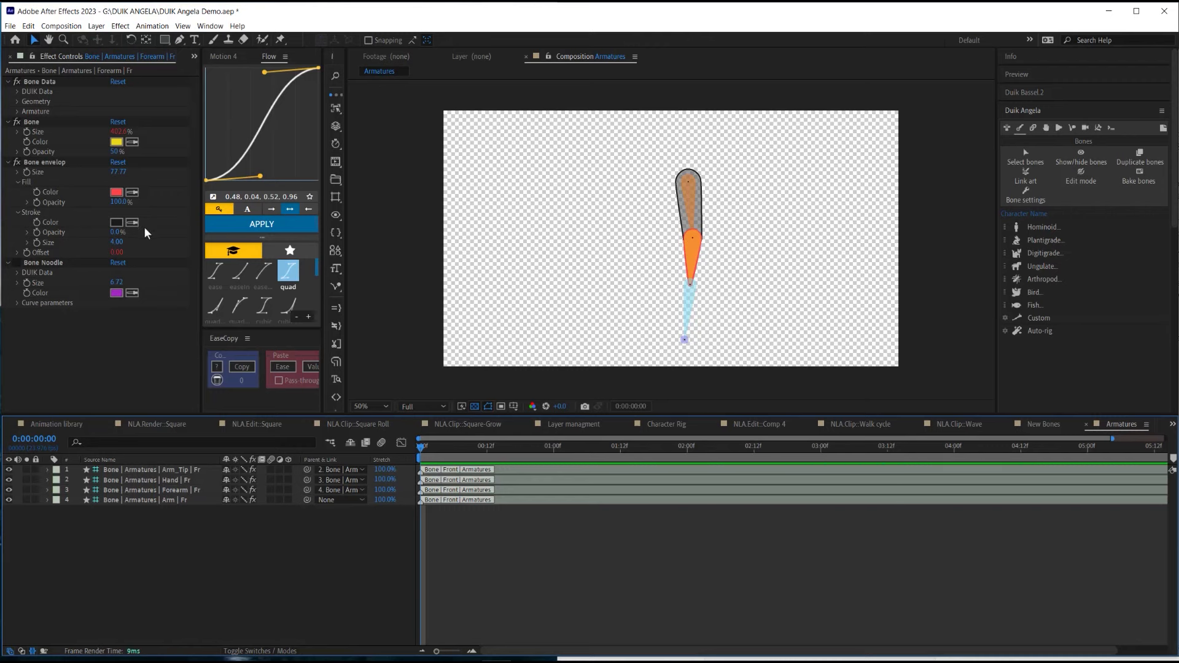
left_click(19, 212)
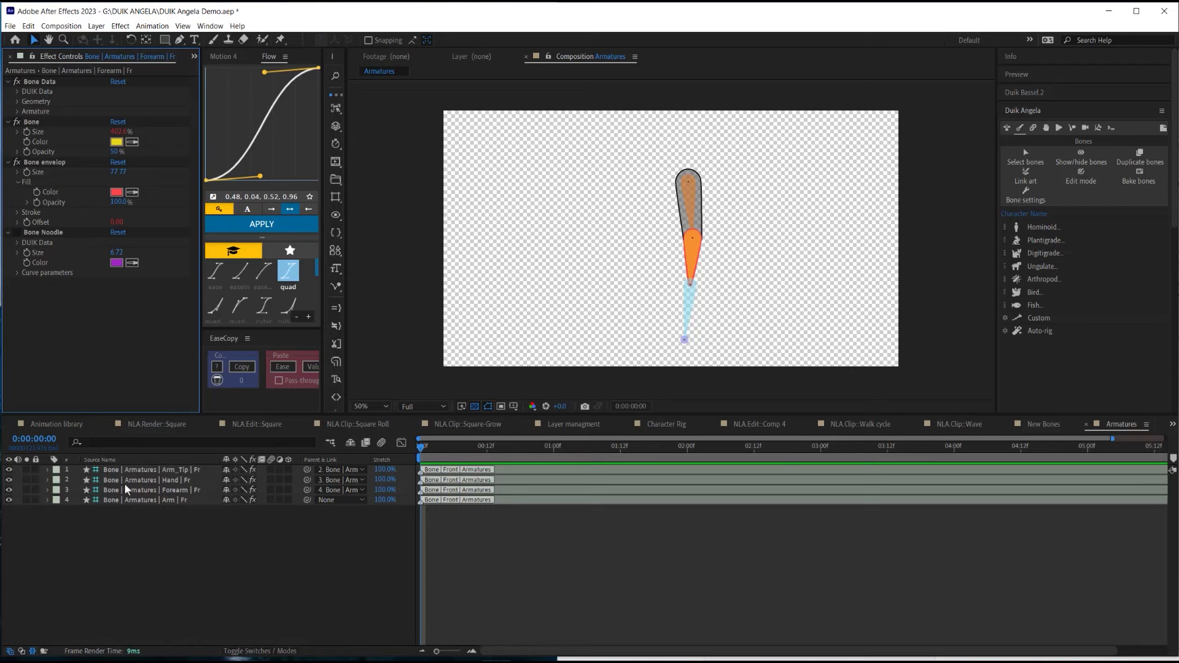
Toggle the forearm's Bone Noodle effect, set the noodle size to 30.72 and deselect the bone.
left_click(18, 234)
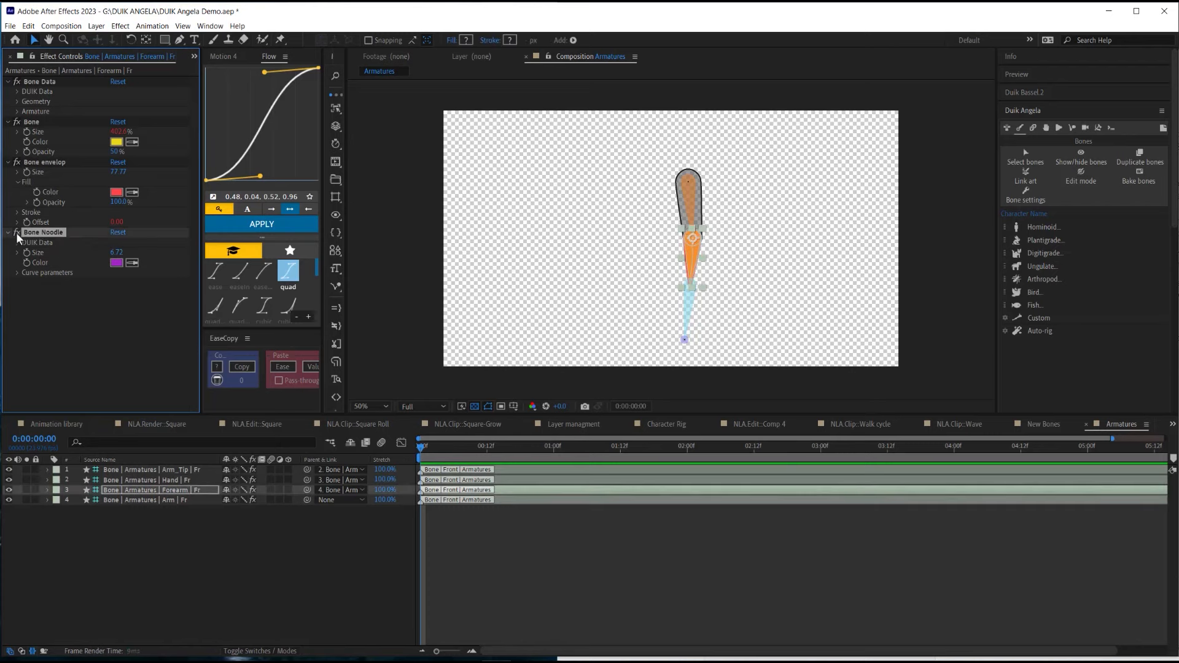
left_click_drag(115, 252, 131, 253)
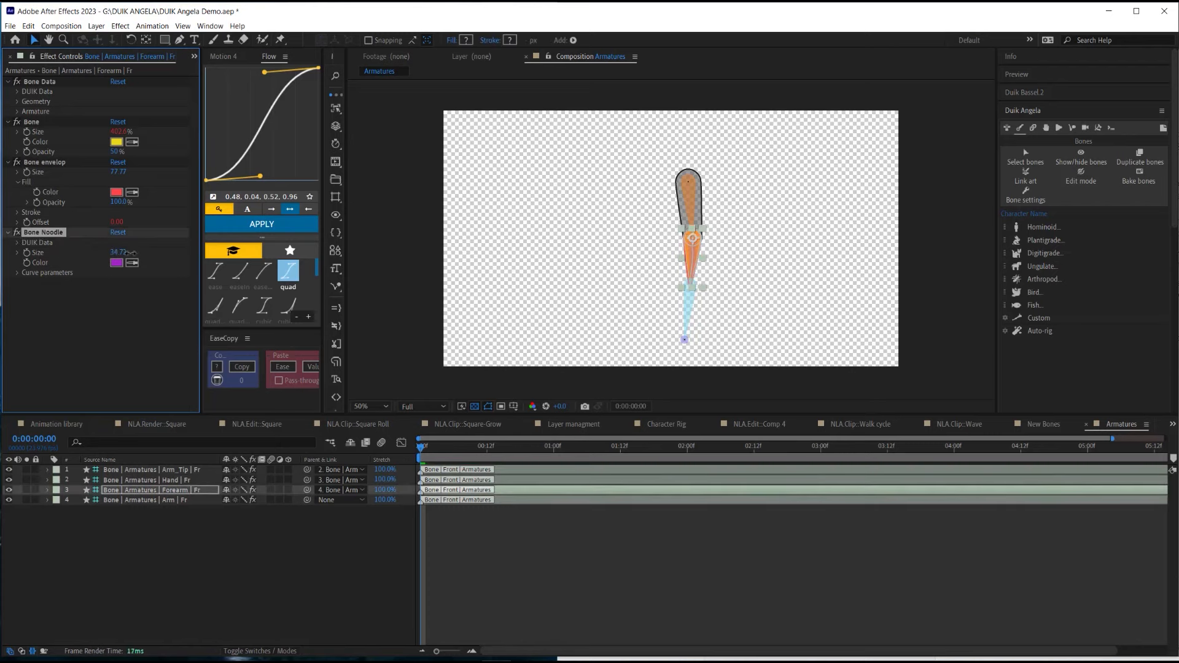
left_click(356, 532)
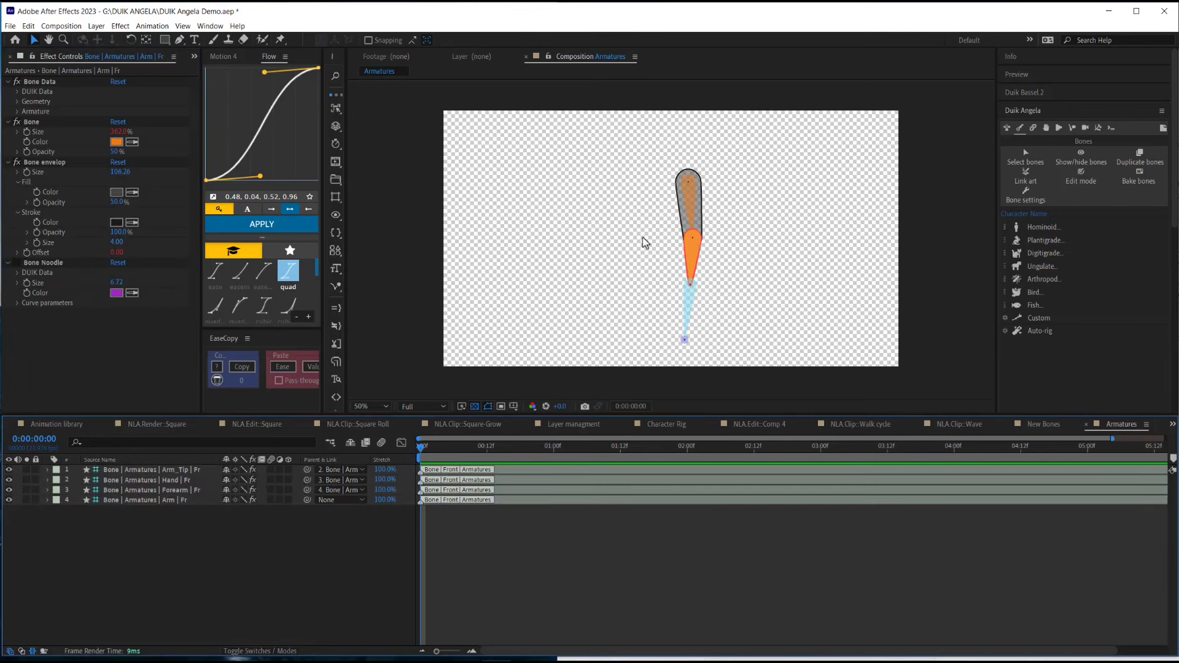
Compare the effect settings of the hand, tip, forearm and arm bones one after another.
left_click(140, 481)
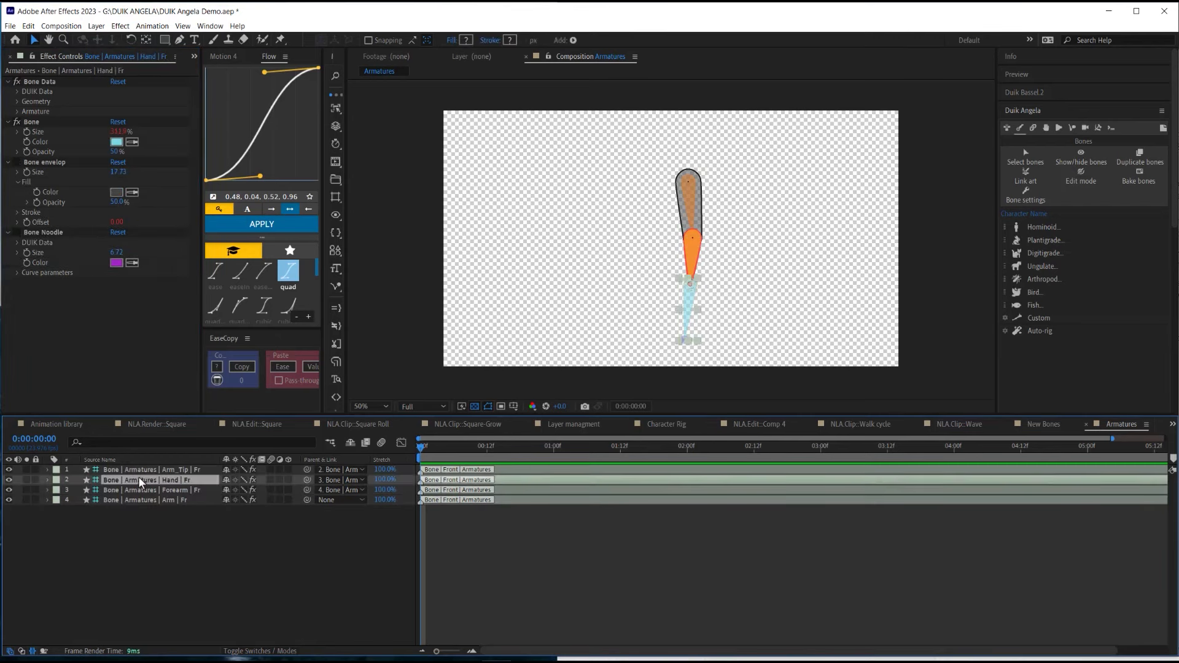
left_click(139, 470, "ctrl")
left_click(140, 490)
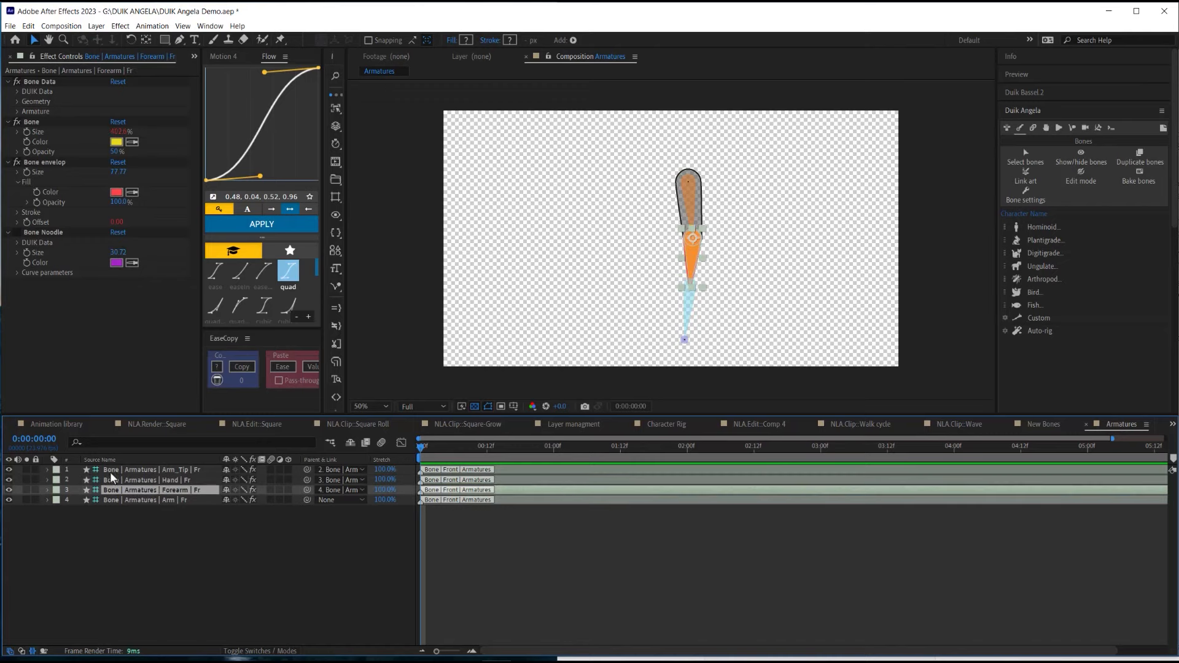
left_click(116, 501)
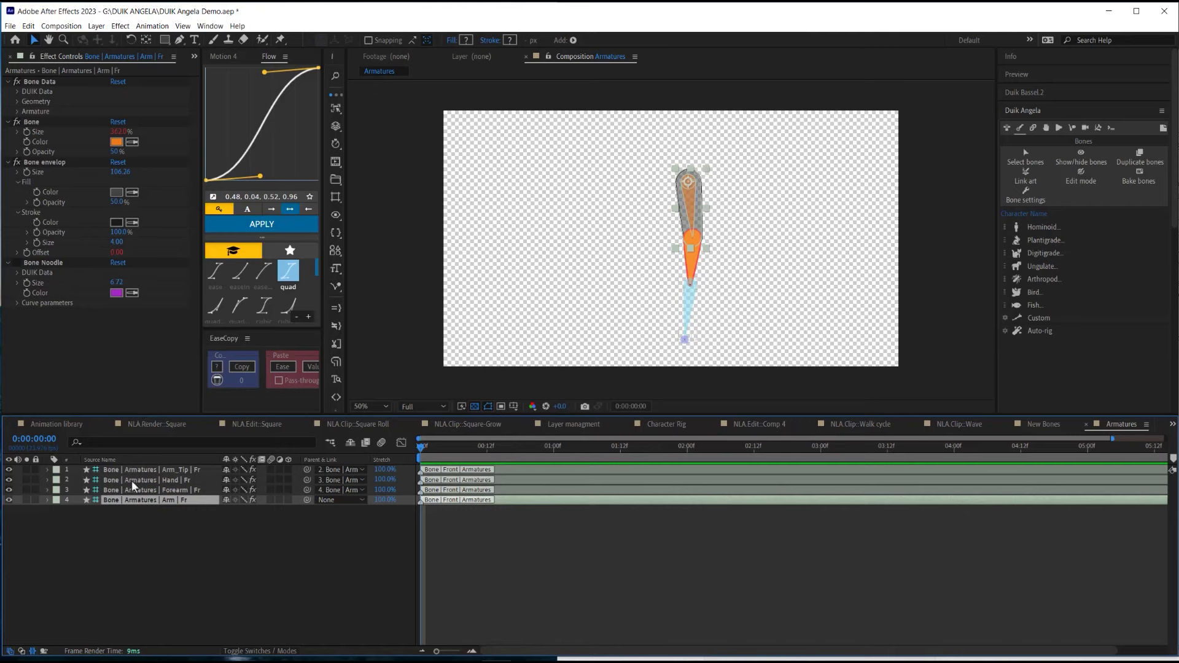
left_click(133, 481)
Enable the envelop on all four arm bones through Duik's bone settings.
left_click(163, 499)
key("ctrl+a")
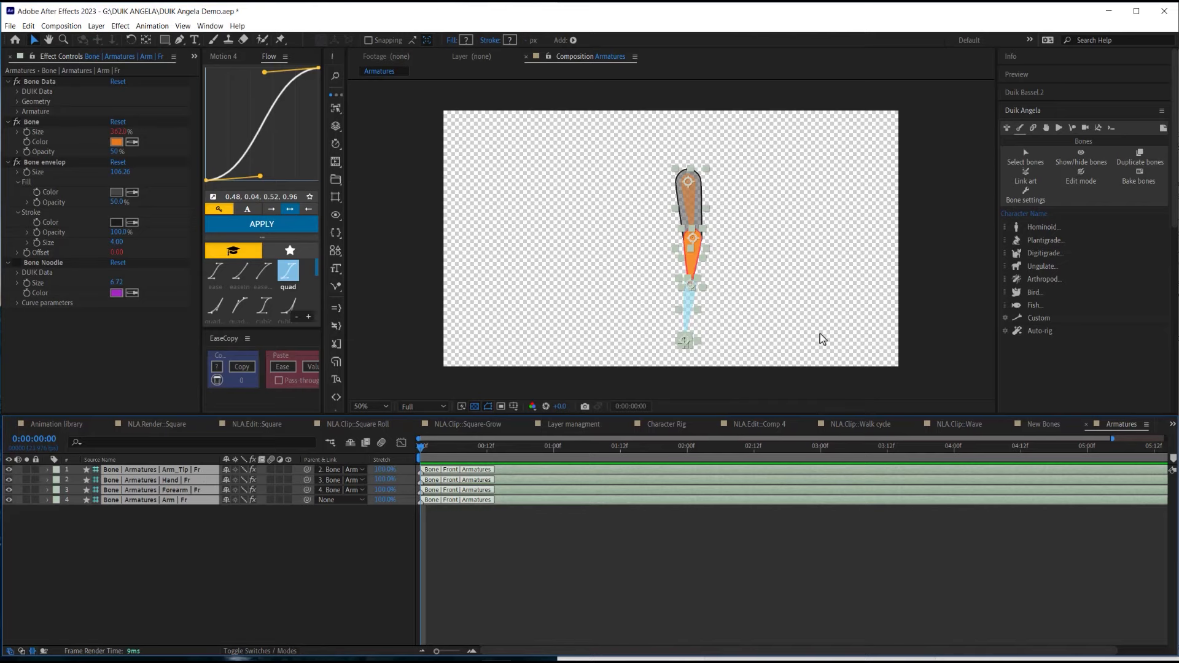
left_click(1025, 195)
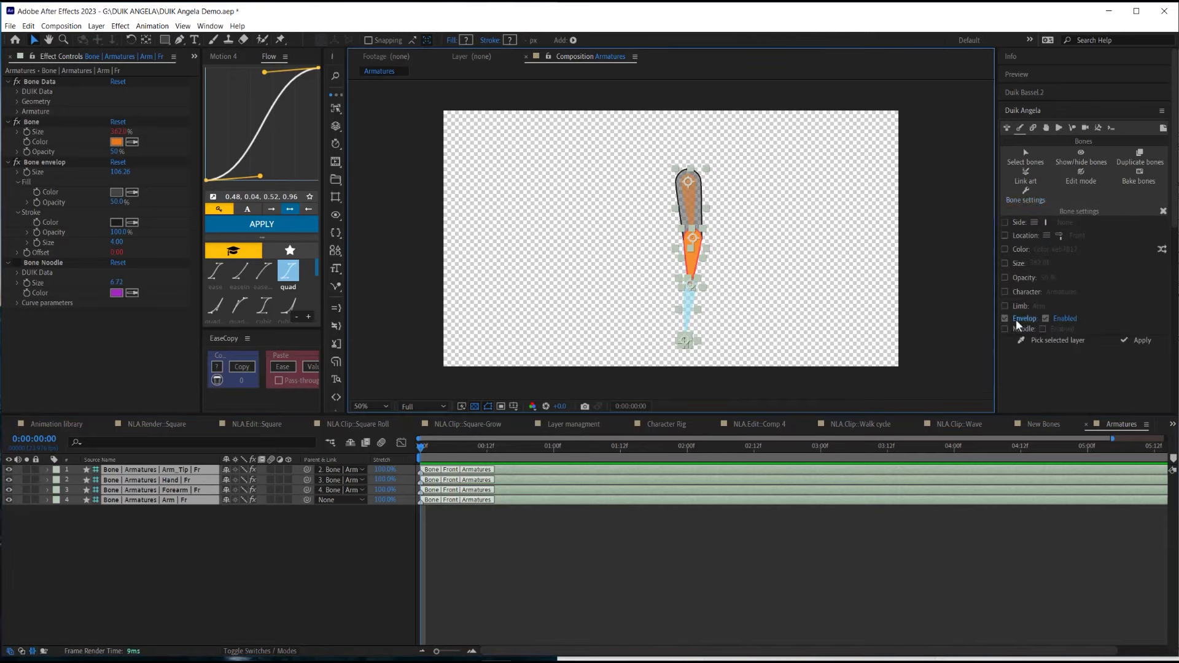
left_click(1136, 343)
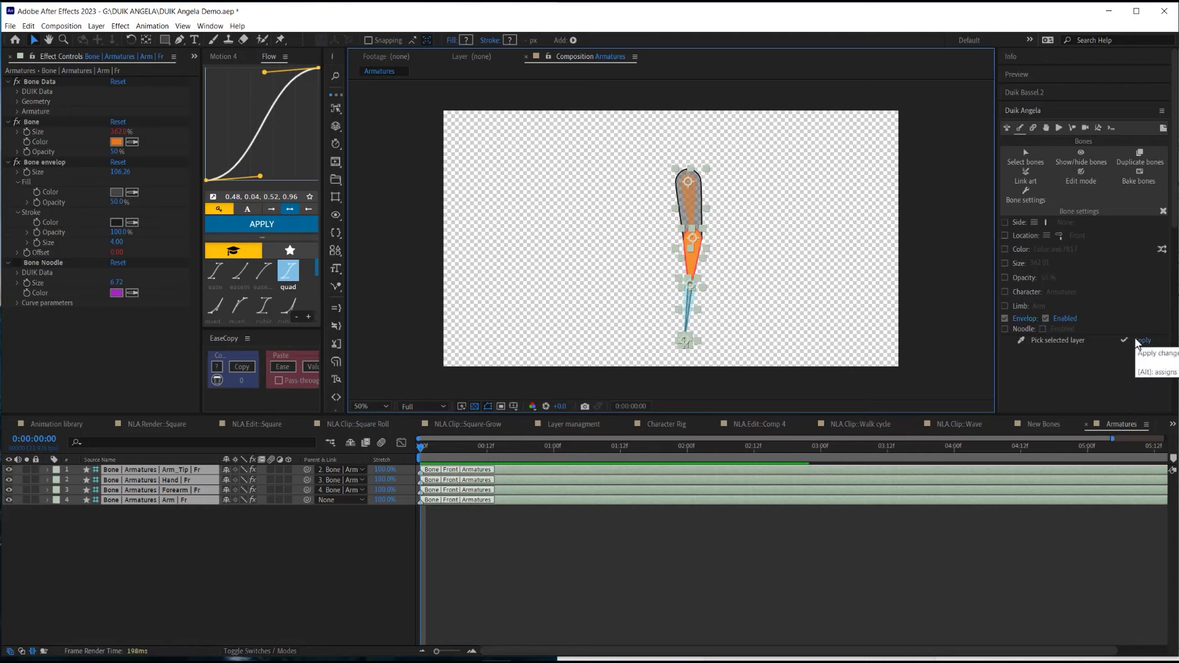
left_click(855, 558)
left_click(1163, 211)
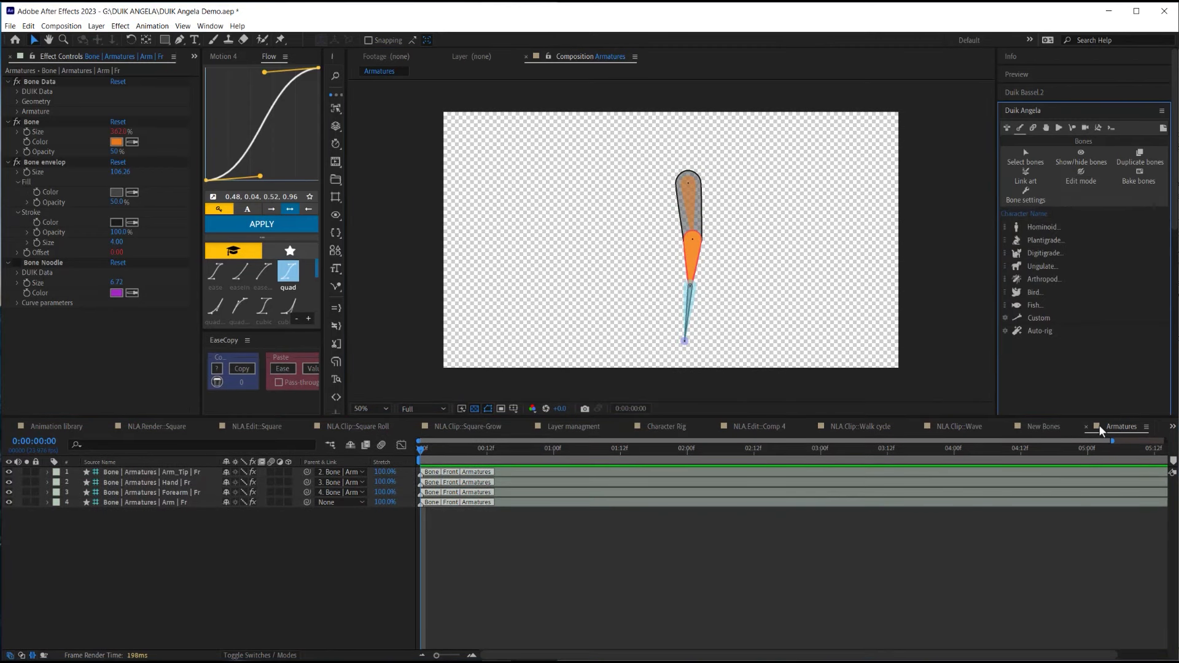
In the Character Rig composition, draw a four-point Pen path down the character's arm from shoulder through elbow and wrist to fingers.
left_click(676, 430)
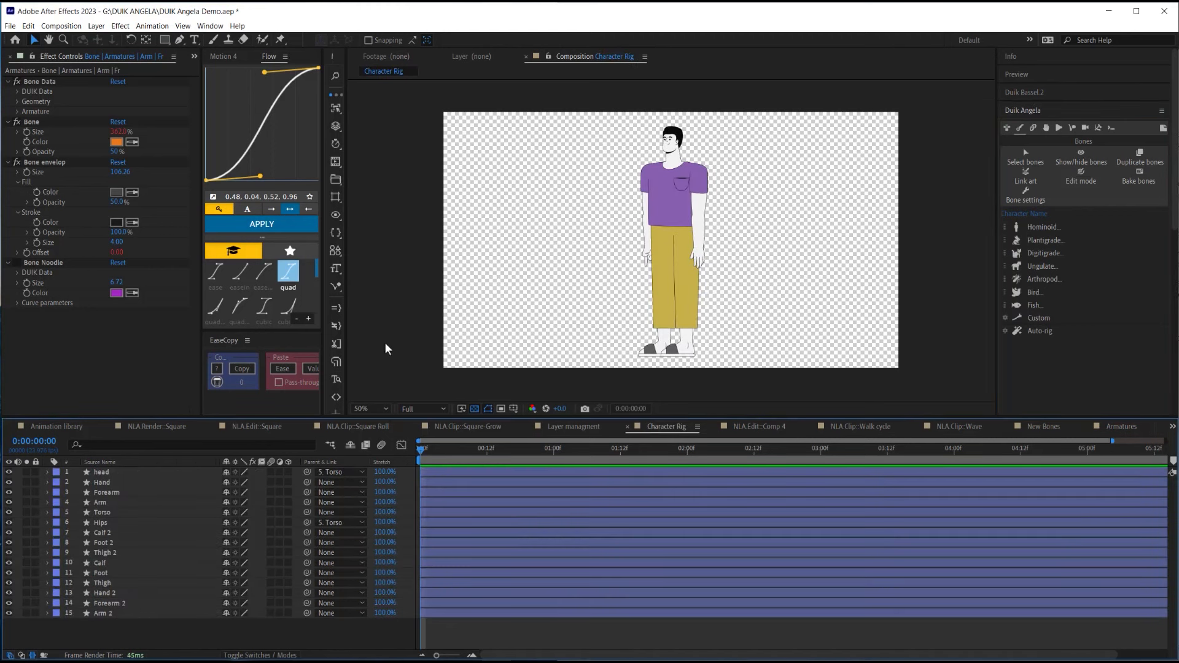
left_click(179, 40)
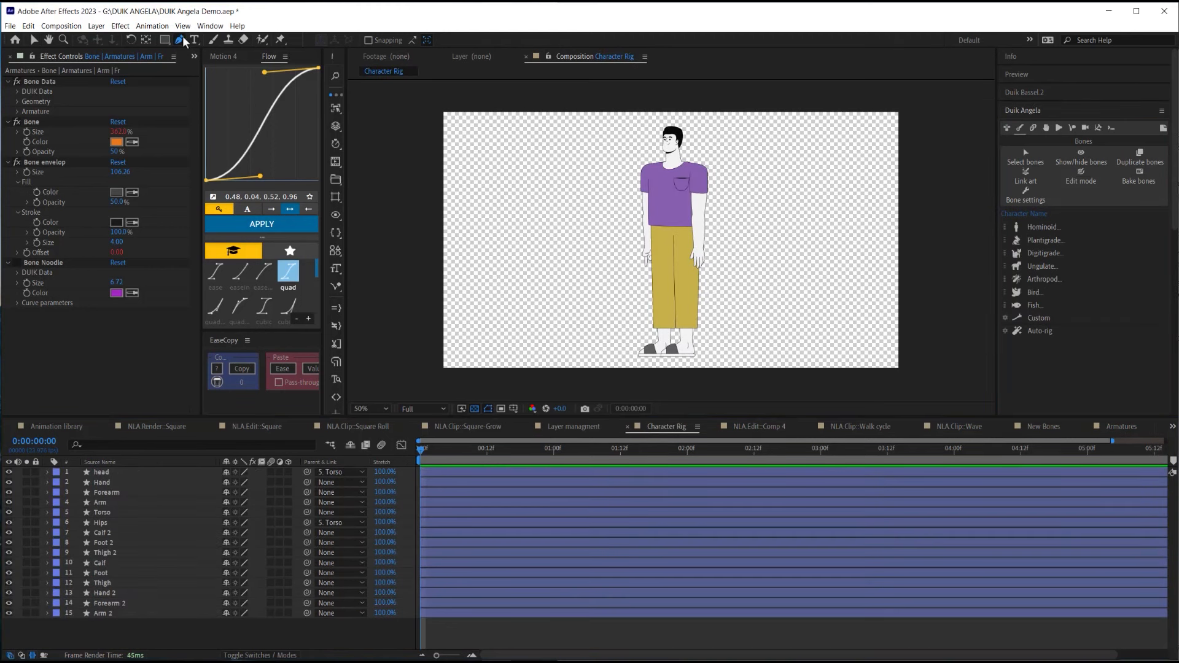
left_click(699, 172)
left_click(700, 214)
left_click(699, 249)
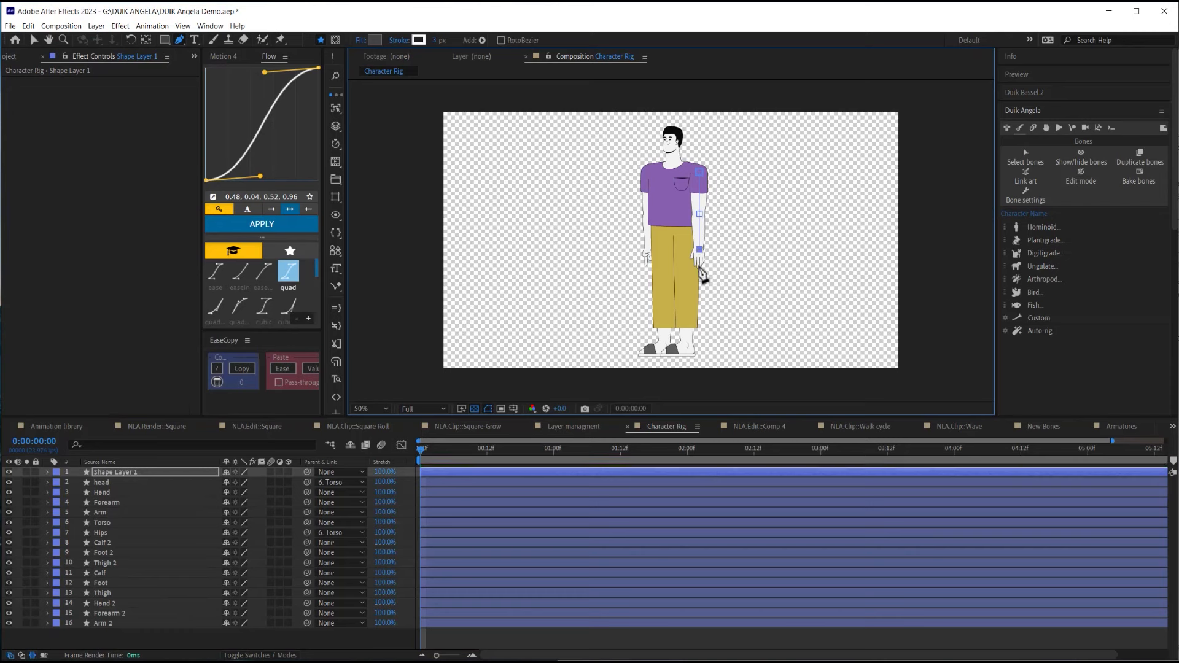
left_click(699, 267)
Create a hominoid arm armature from the path drawn over the character's arm.
left_click(1016, 125)
left_click(1042, 227)
left_click(1063, 241)
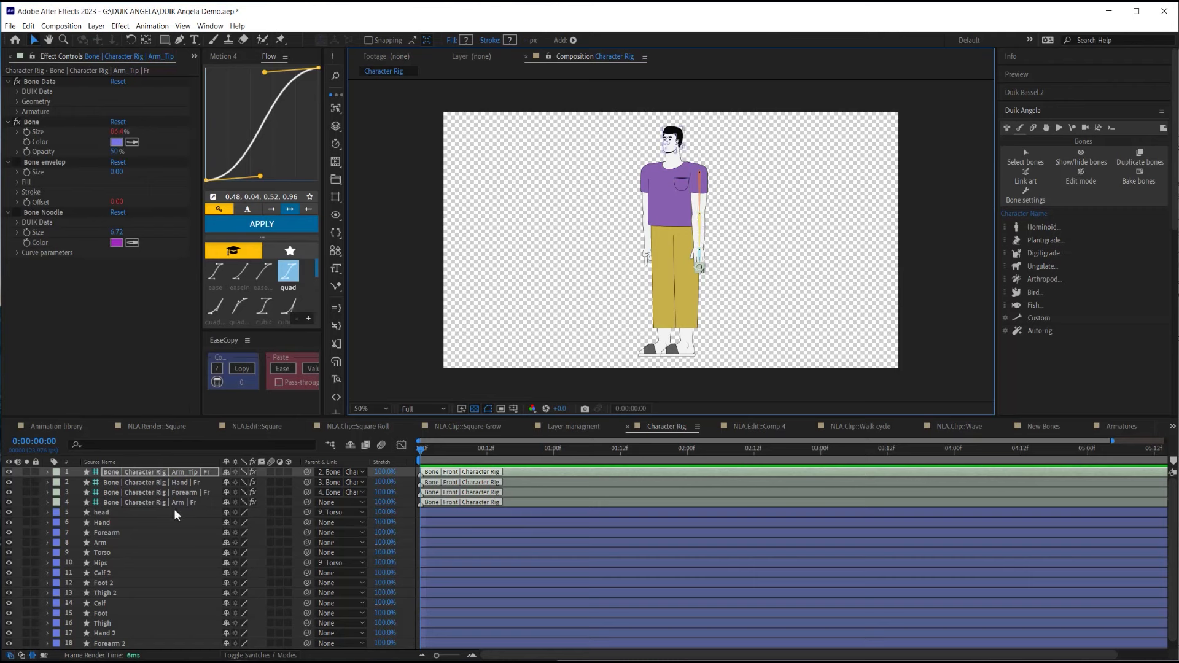
Link the Arm, Forearm and Hand artwork layers to the matching bones with Link art.
left_click(131, 543)
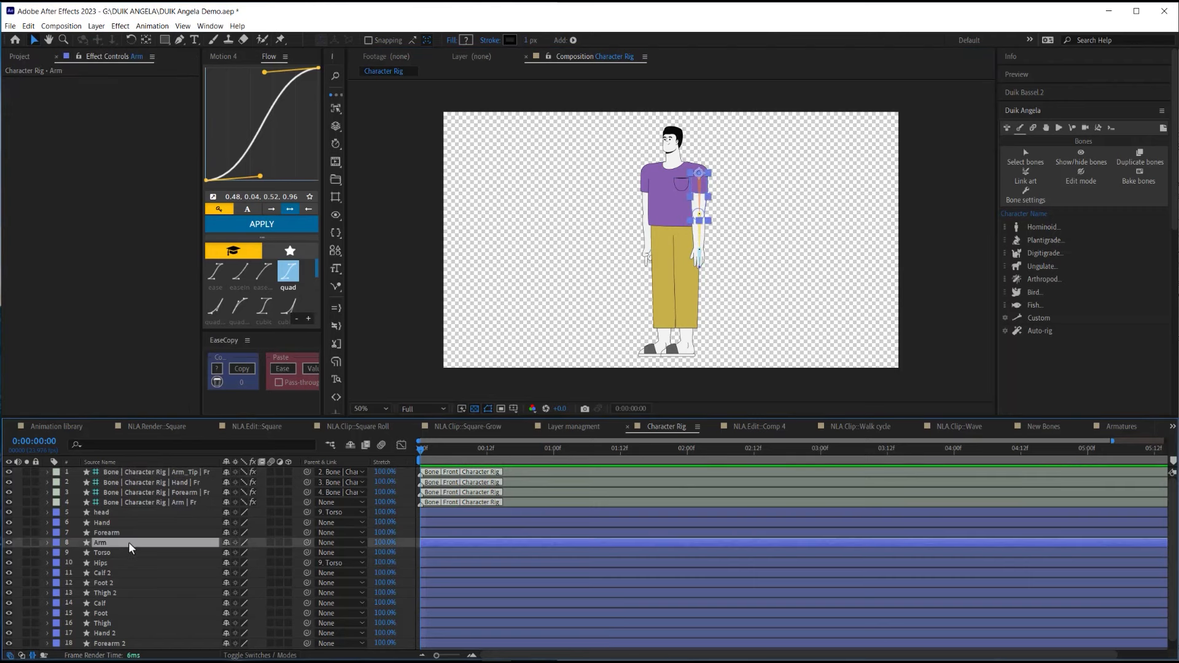
left_click(130, 532, "ctrl")
left_click(130, 524, "ctrl")
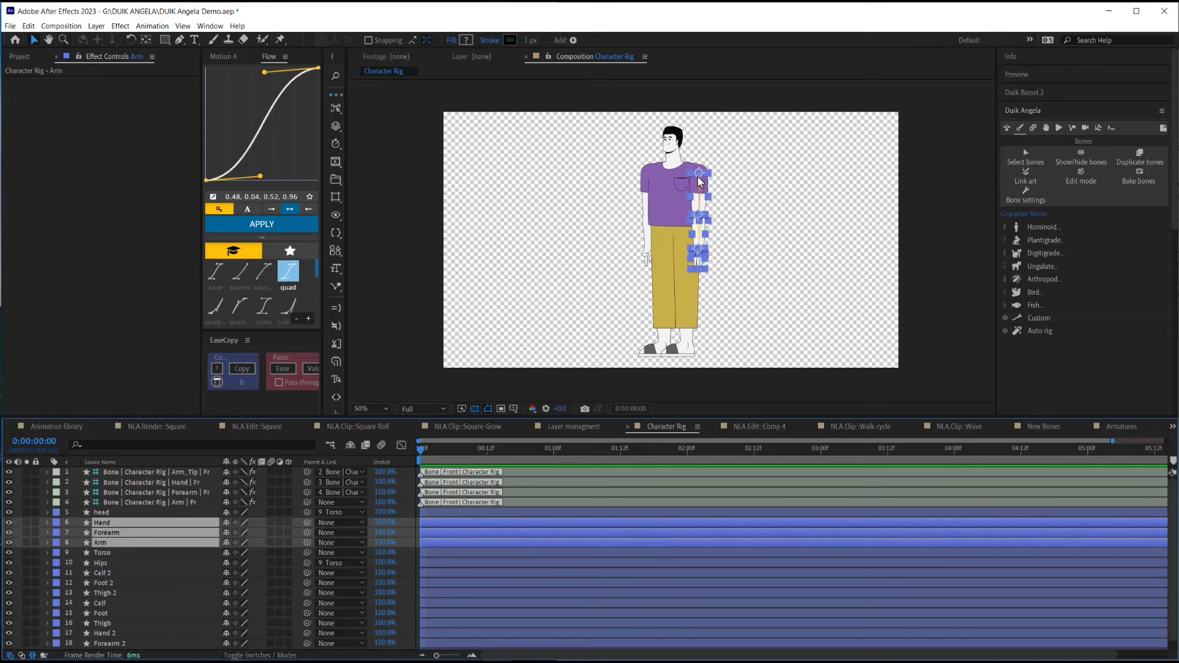
left_click(1024, 178)
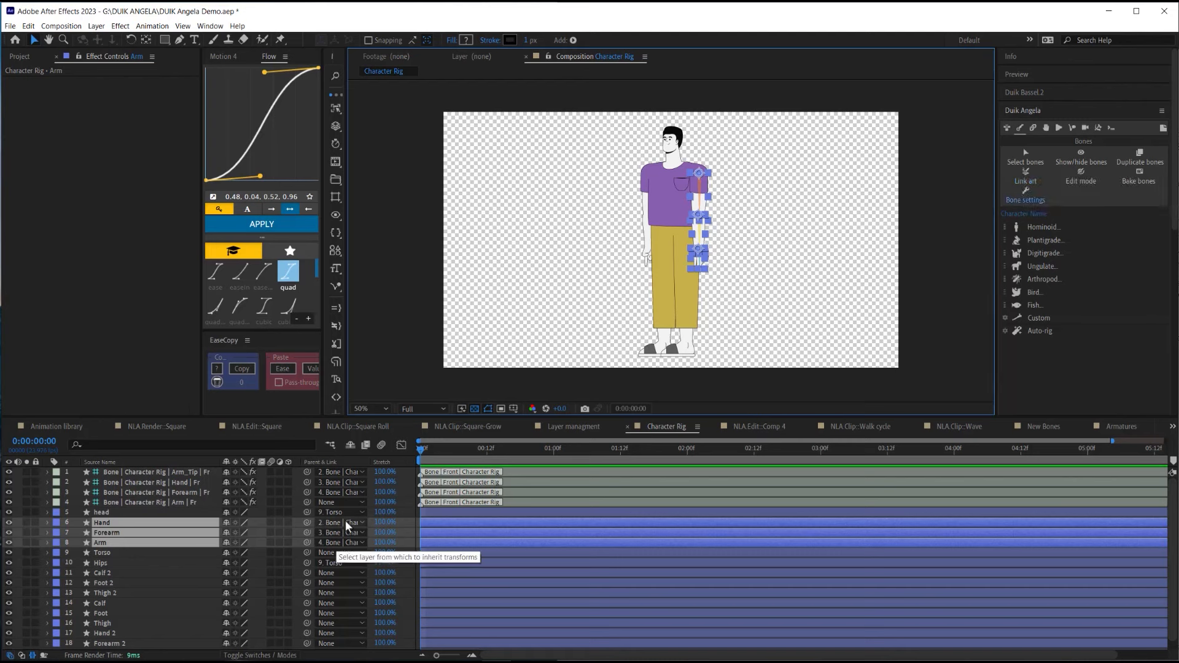
Try moving the Forearm bone to test the linked artwork, and undo the move.
left_click(168, 496)
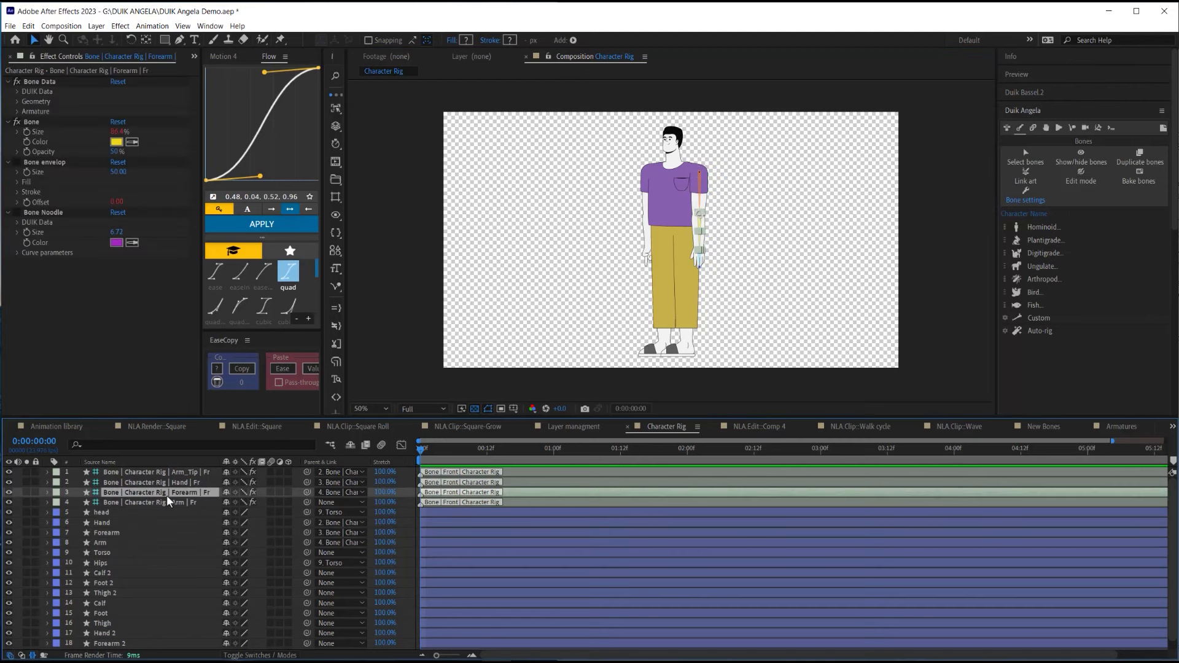
mouse_move(701, 216)
left_mouse_down()
mouse_move(676, 232)
mouse_move(709, 234)
mouse_move(697, 233)
left_mouse_up()
key("ctrl+z")
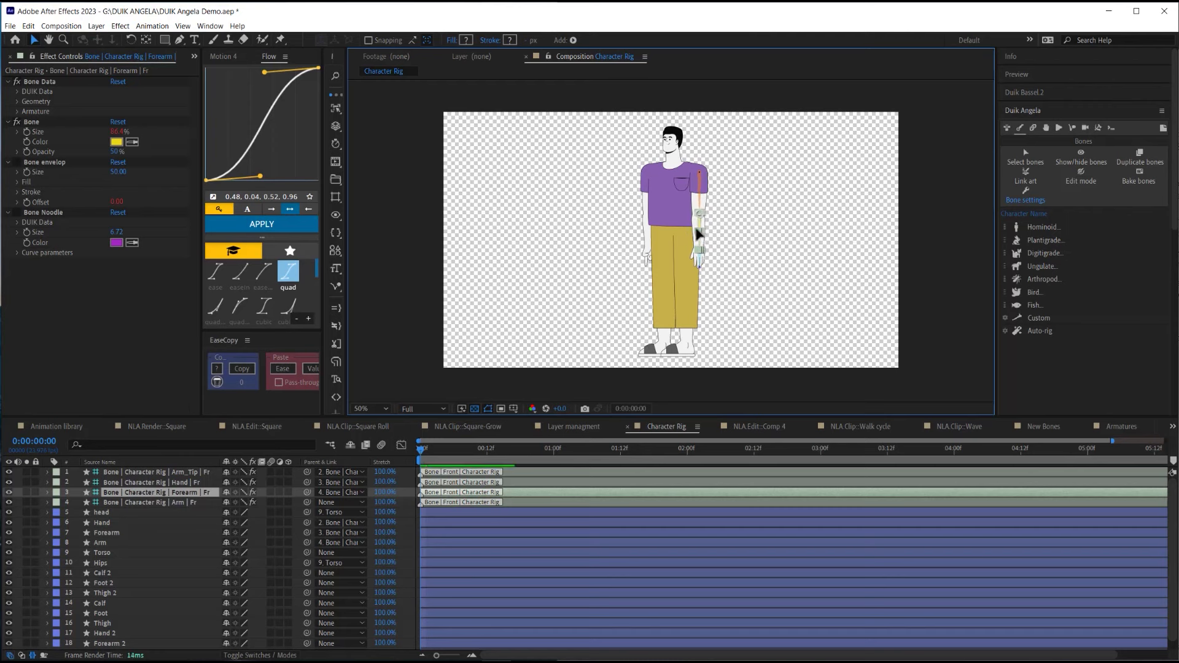
Auto-rig the character's arm using its Hand, Forearm and Arm bones.
left_click(185, 565)
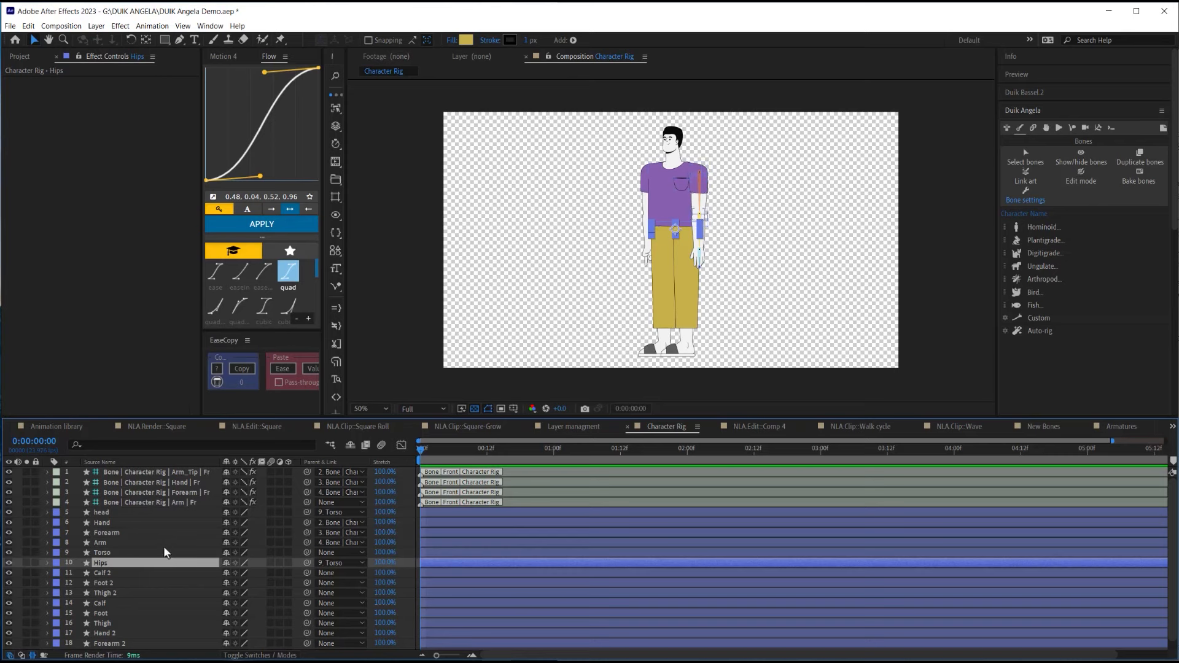
left_click(545, 328)
left_click(700, 260)
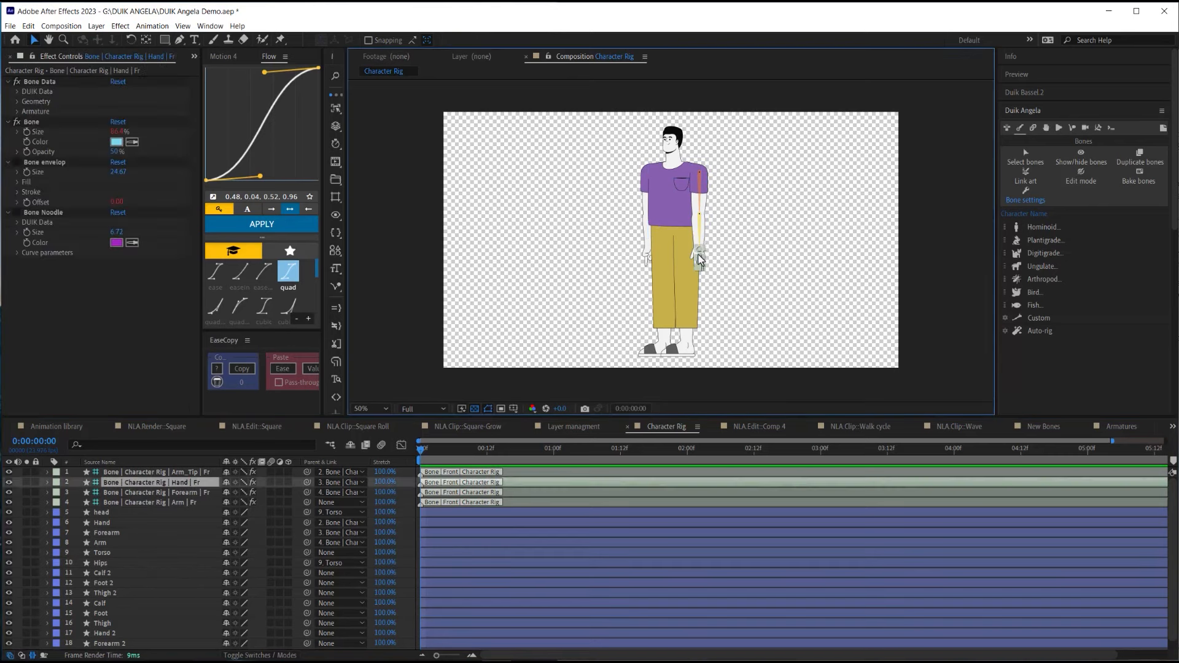
left_click(700, 233, "shift")
left_click(700, 191, "shift")
left_click(1052, 332)
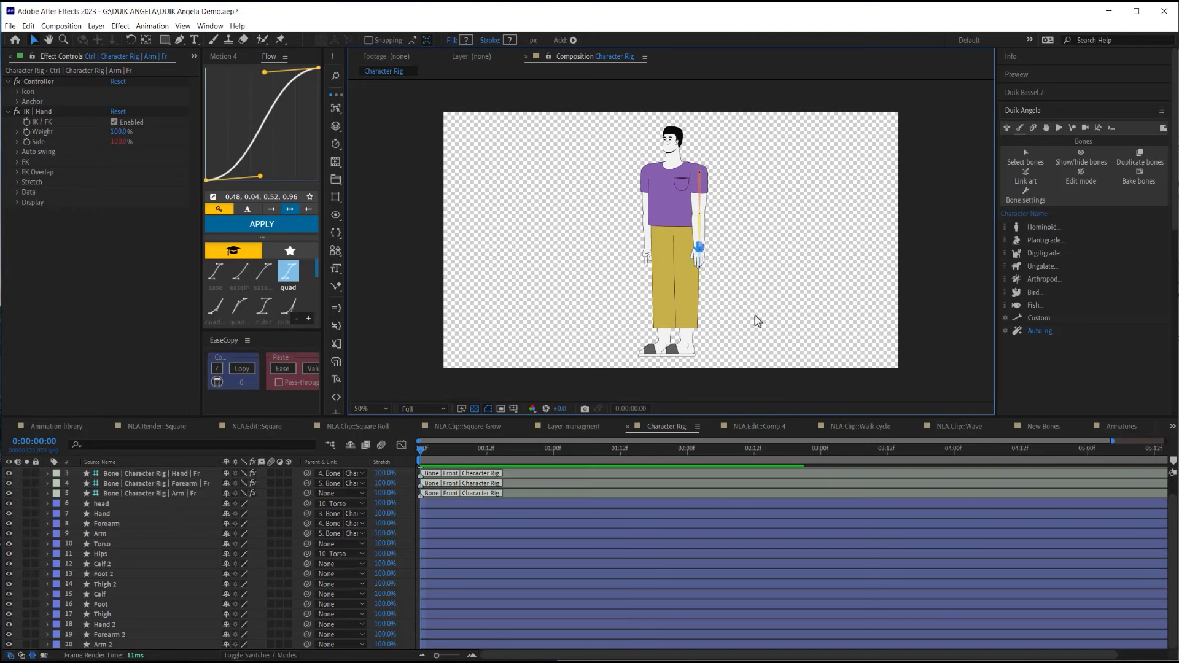
Bend the arm with the hand's IK controller, set the IK weight to 0% and move the controller again.
left_click_drag(700, 248, 695, 242)
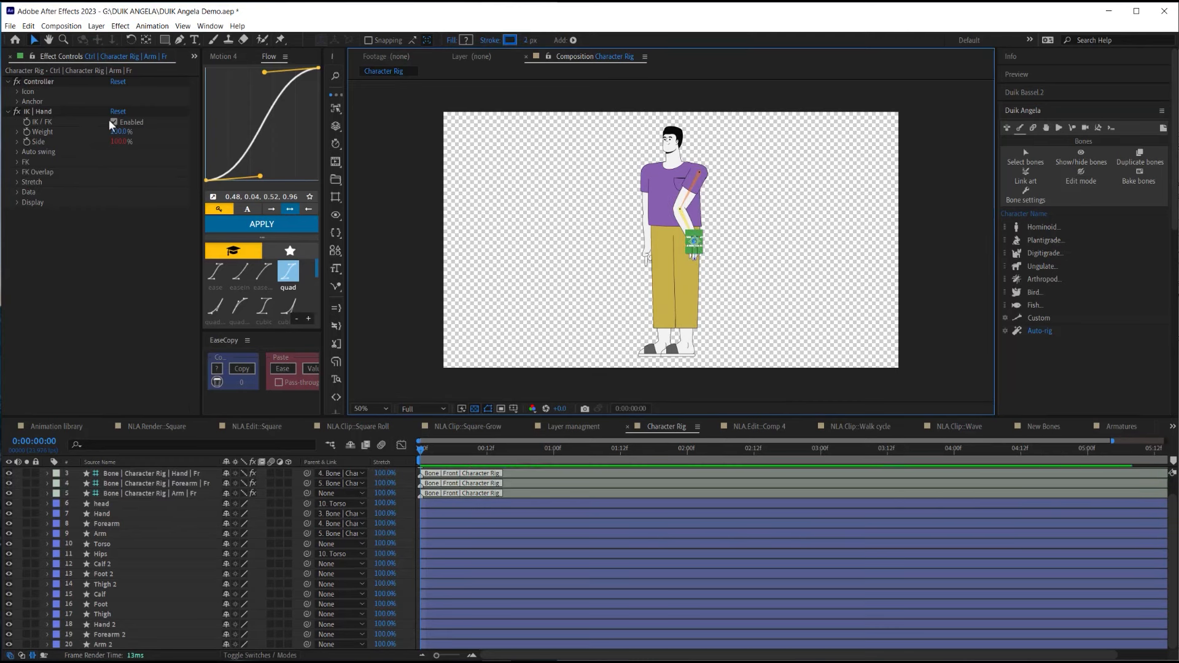
left_click_drag(117, 134, 48, 134)
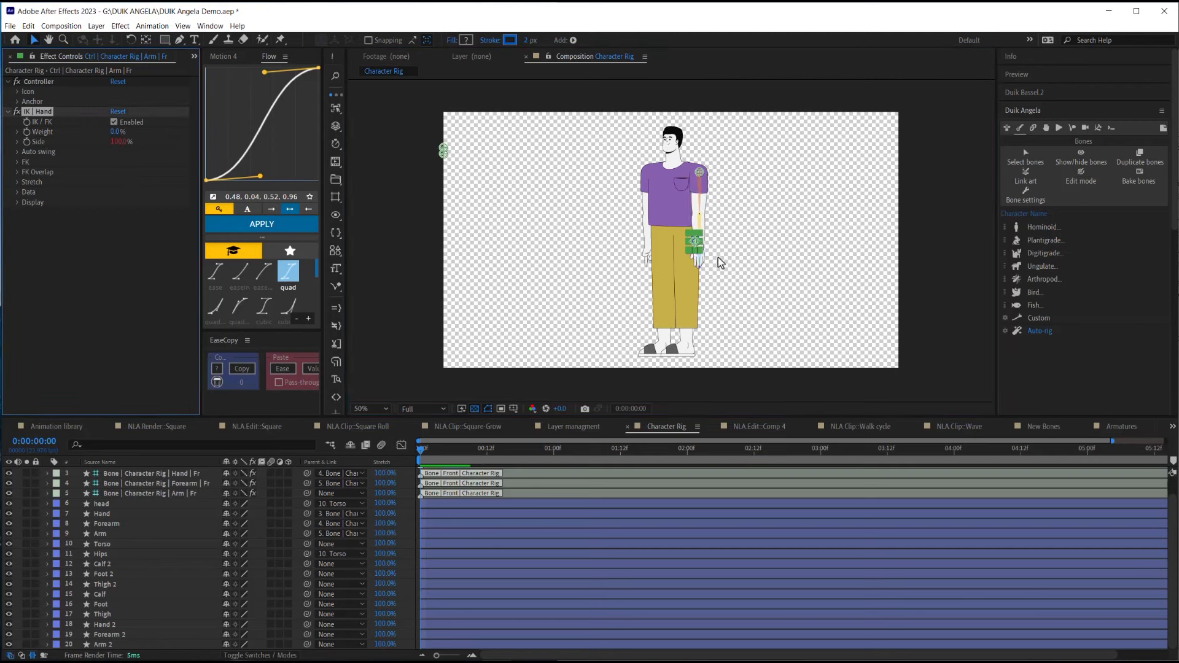
left_click(695, 242)
mouse_move(694, 241)
left_mouse_down()
mouse_move(694, 229)
mouse_move(700, 253)
left_mouse_up()
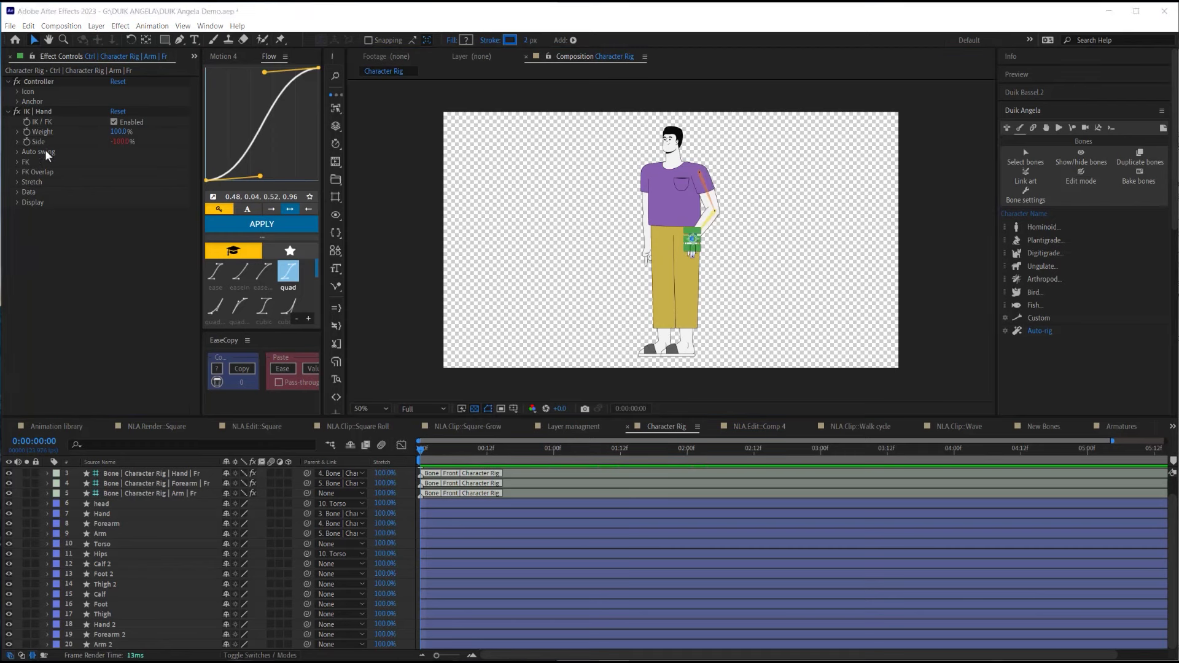
Enable Auto swing on the hand's IK, adjust the IK settings and move the hand controller to test the arm.
left_click(18, 152)
left_click(114, 163)
left_click(18, 289)
left_click(113, 299)
left_click_drag(123, 172, 184, 175)
left_click_drag(125, 205, 171, 203)
left_click(734, 247)
mouse_move(696, 241)
left_mouse_down()
mouse_move(695, 255)
mouse_move(739, 234)
mouse_move(733, 249)
mouse_move(656, 232)
mouse_move(669, 215)
mouse_move(731, 237)
mouse_move(689, 237)
mouse_move(710, 250)
mouse_move(674, 242)
mouse_move(731, 253)
mouse_move(712, 240)
left_mouse_up()
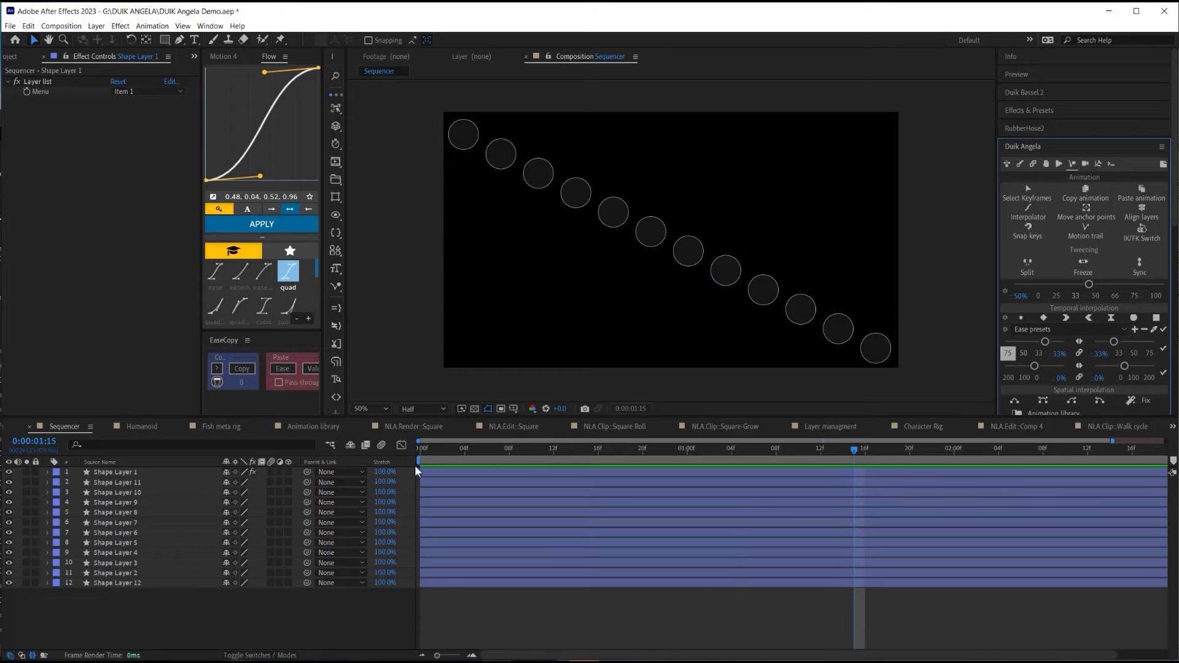
Open the Animation library composition and preview the circle's animation.
left_click(311, 425)
key("space")
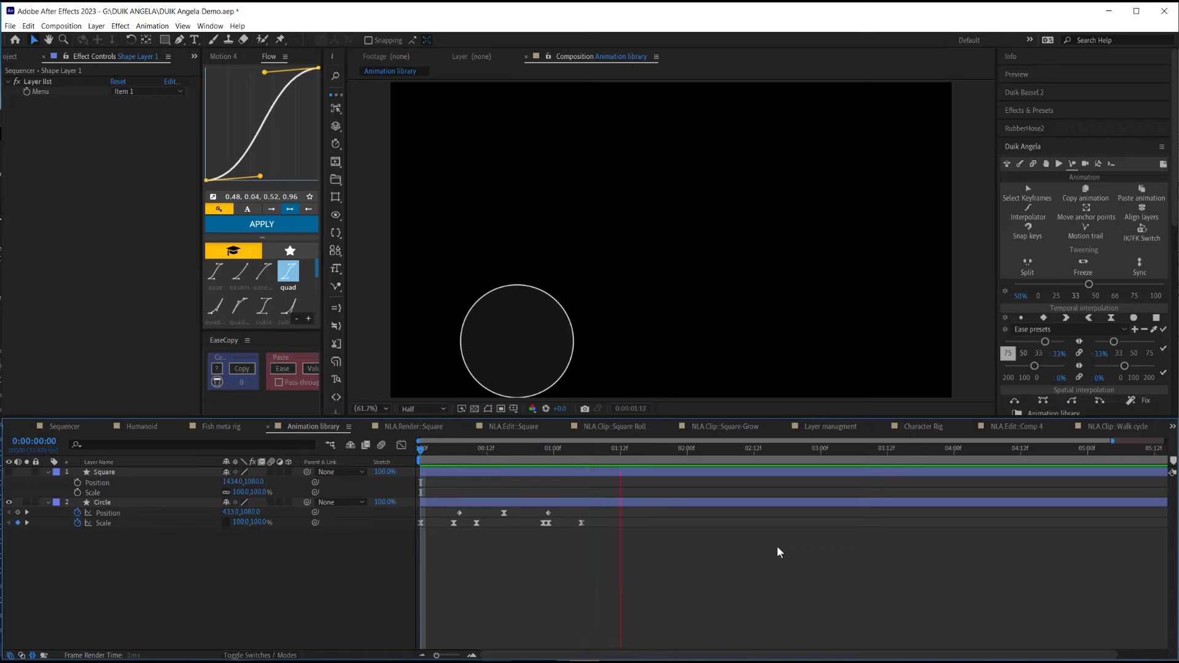
key("space")
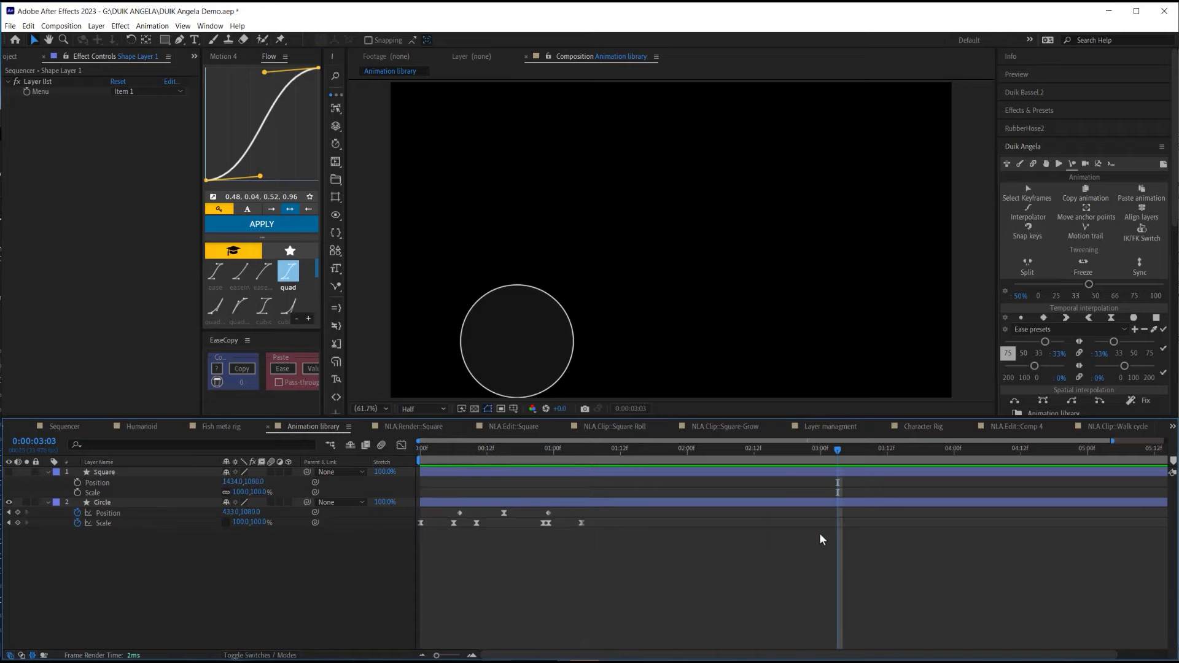
Make the Square layer visible and choose the Bounce preset from Duik's animation library for it at 0:00:01:07.
left_click(620, 504)
left_click(1041, 410)
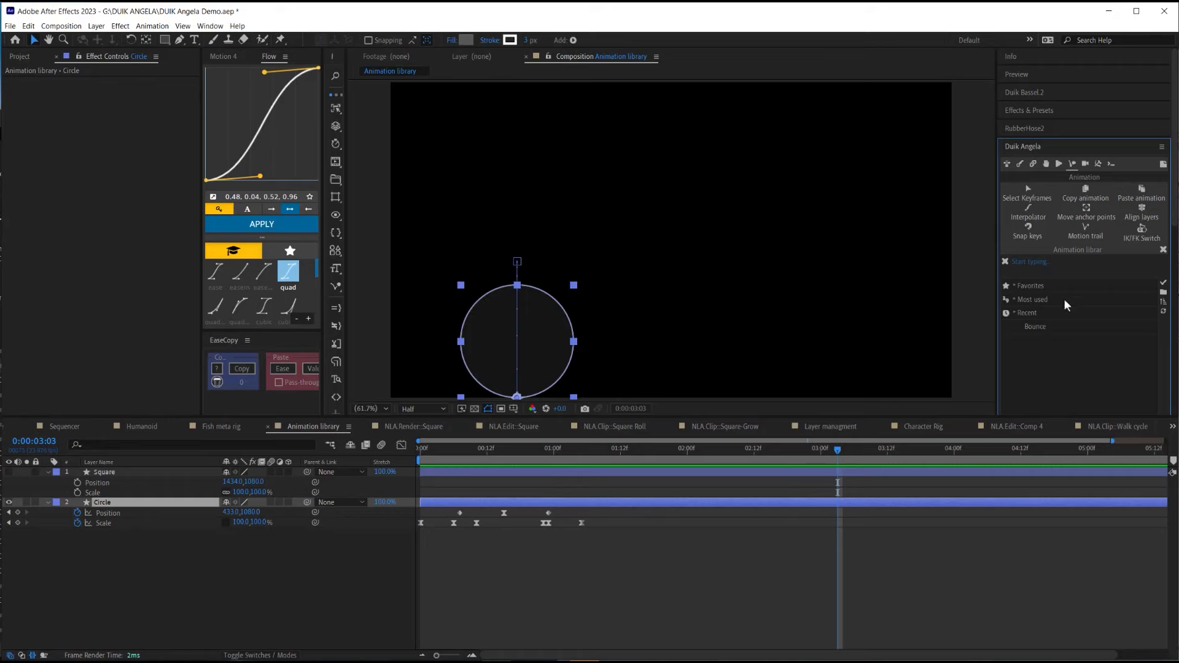
left_click(118, 473)
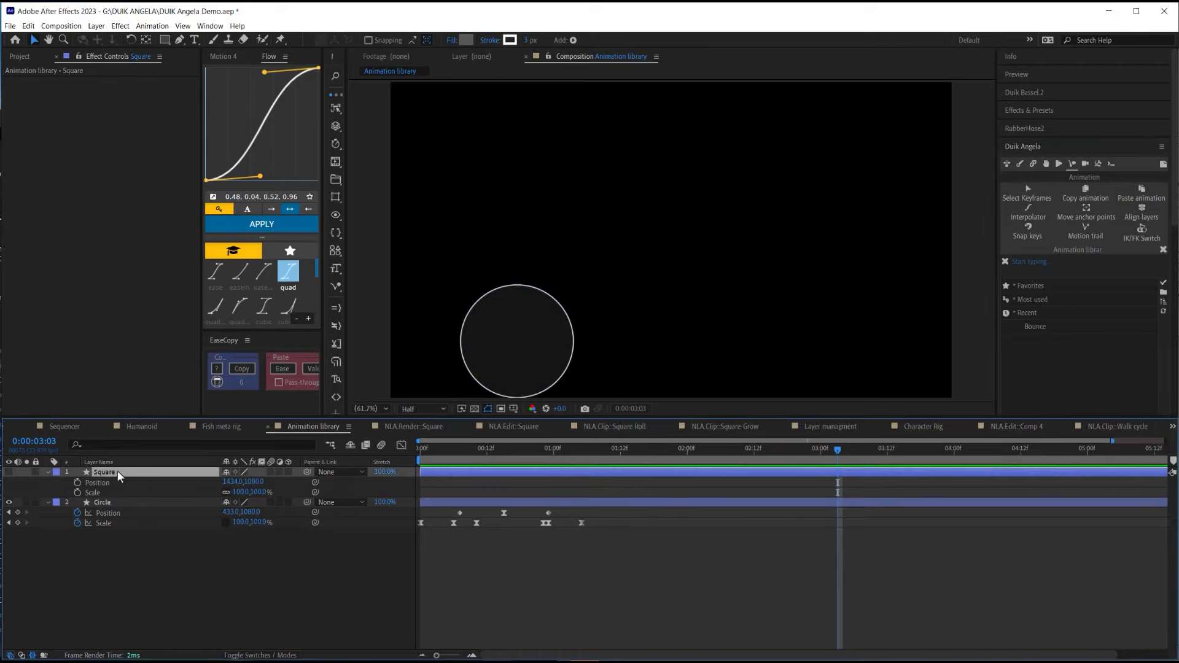
left_click(9, 471)
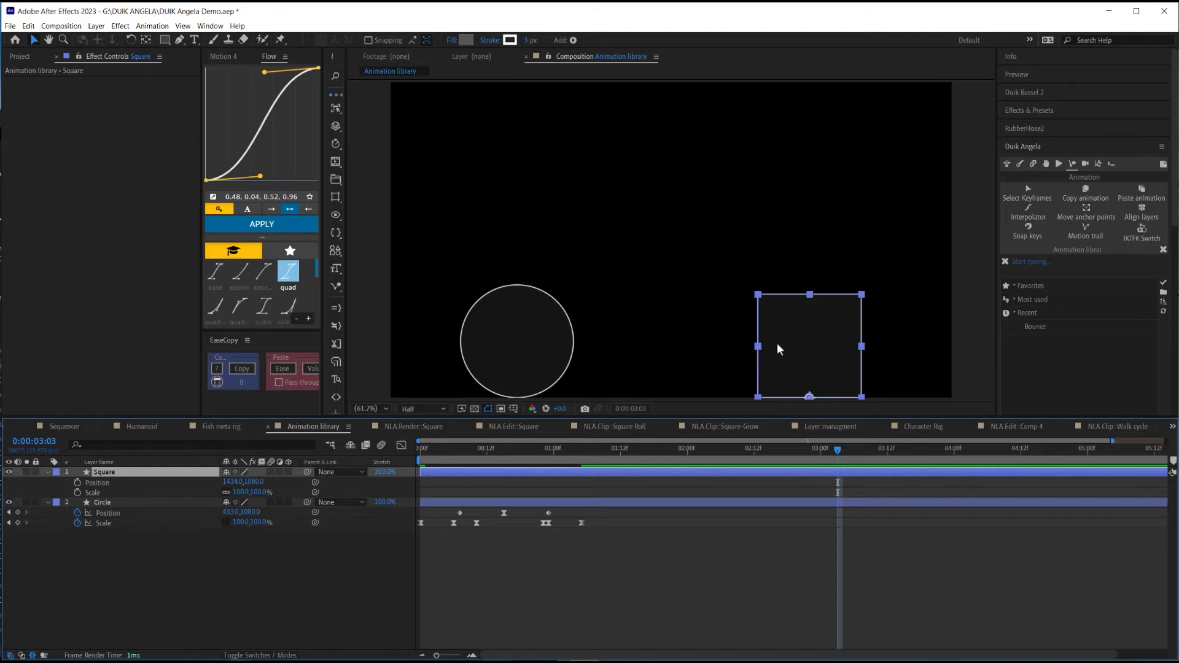
left_click_drag(663, 452, 593, 457)
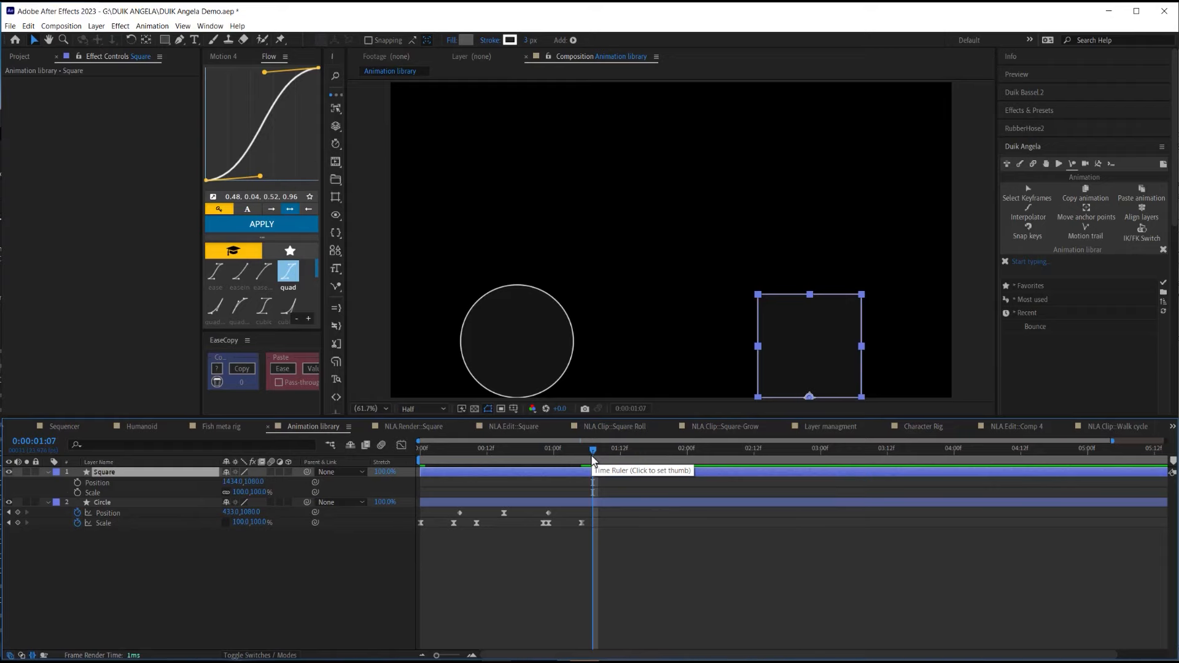
left_click(1039, 326)
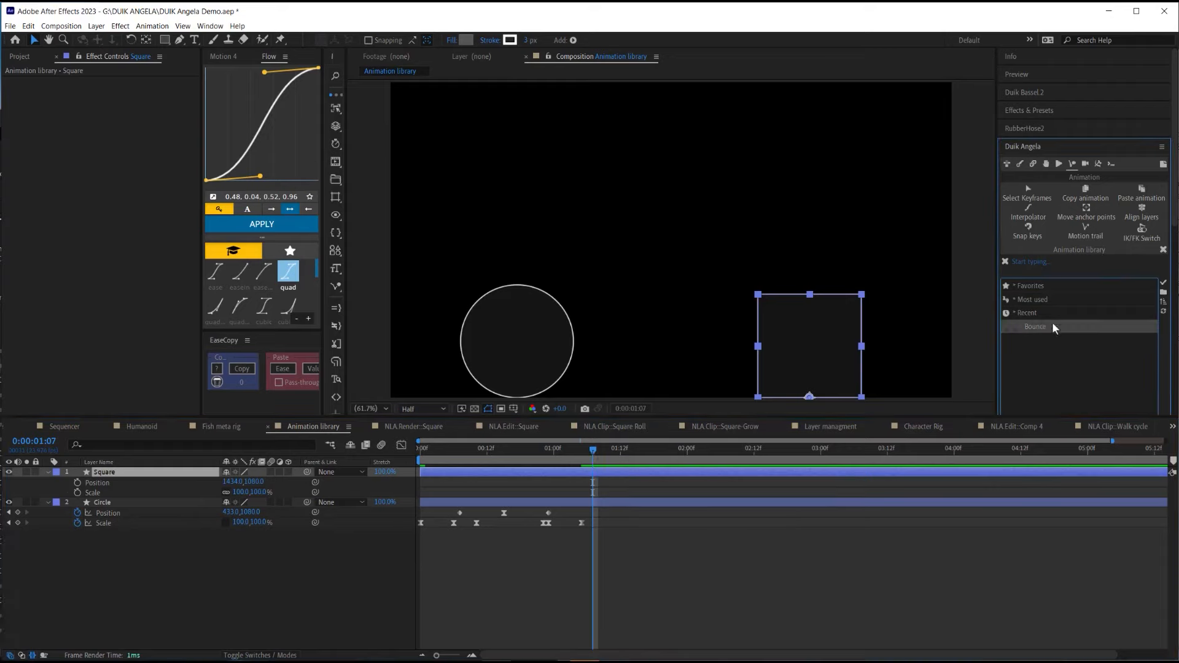